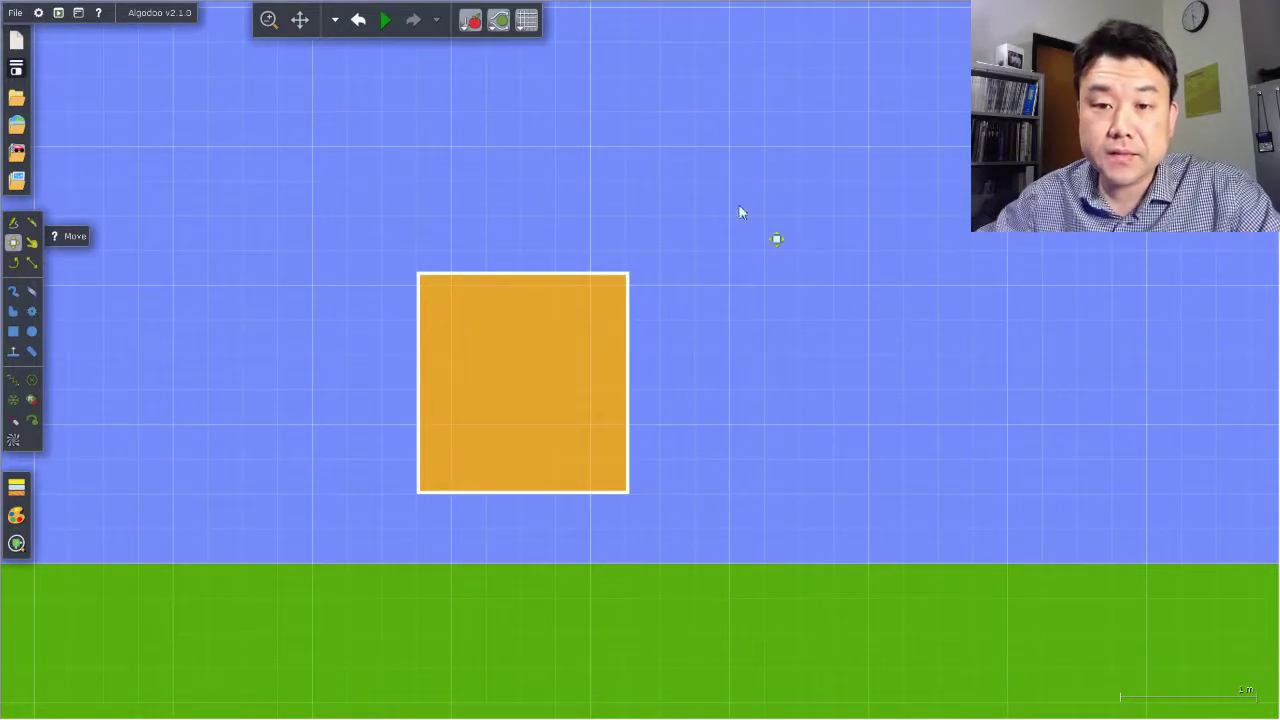
Start the simulation and toss the orange box around with the Drag tool several times.
{"action": "left_click", "coordinate": [386, 22]}
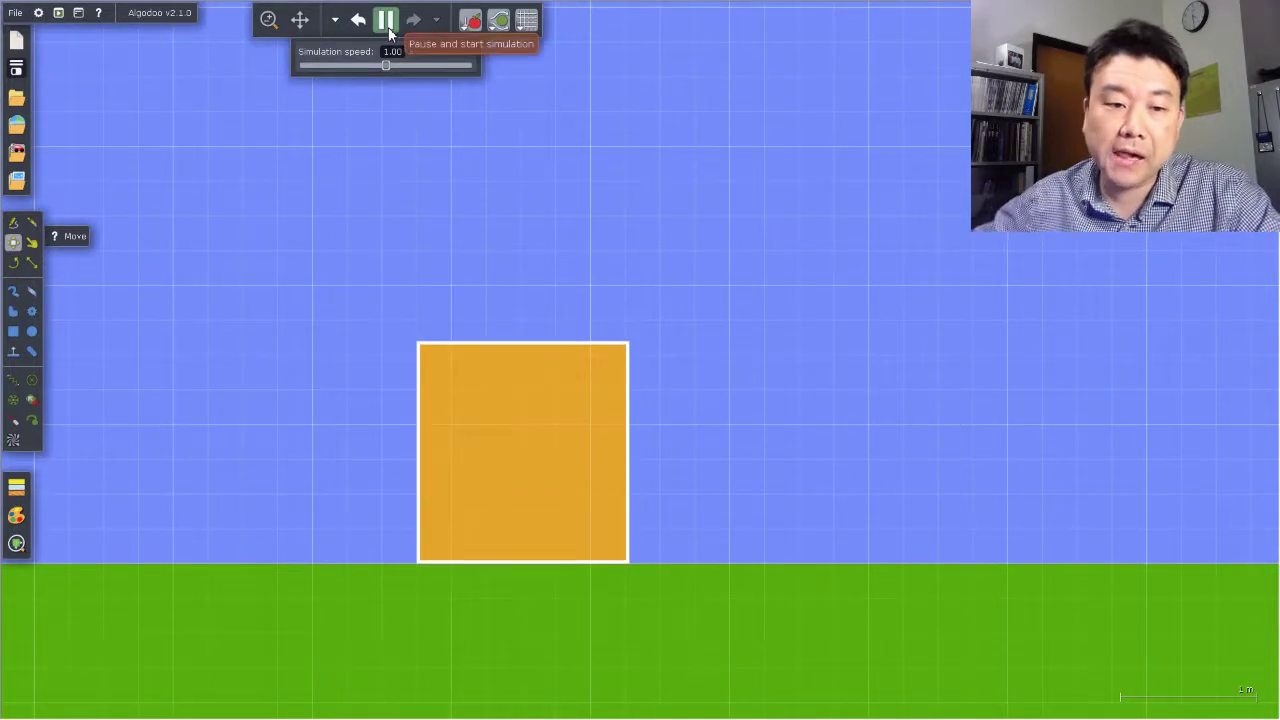
{"action": "left_click", "coordinate": [32, 243]}
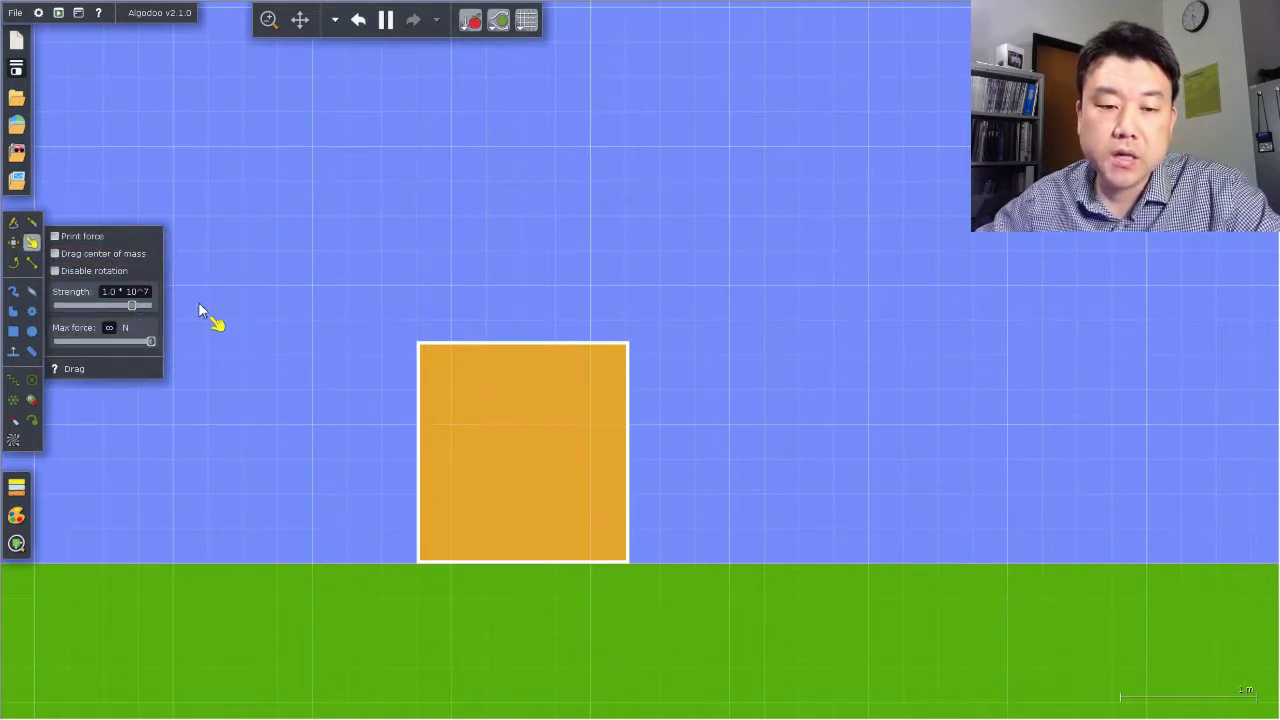
{"action": "left_click_drag", "start_coordinate": [578, 458], "coordinate": [597, 265]}
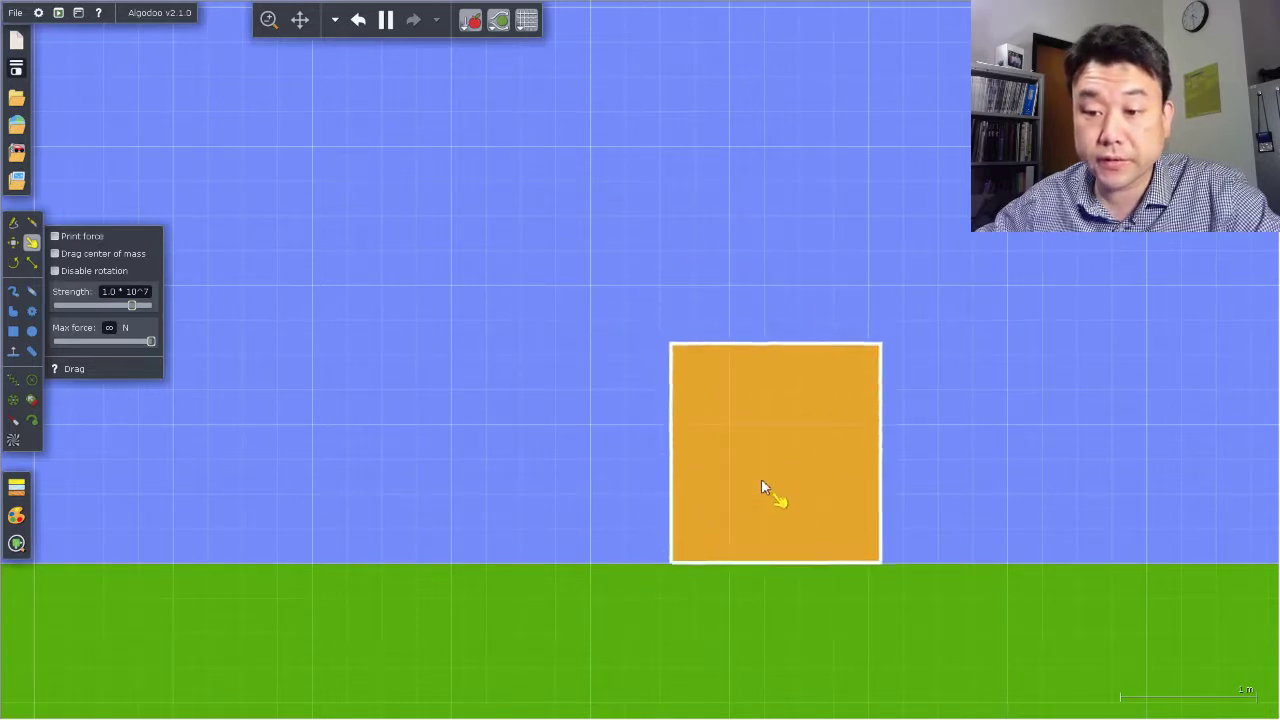
{"action": "left_click_drag", "start_coordinate": [772, 466], "coordinate": [506, 509]}
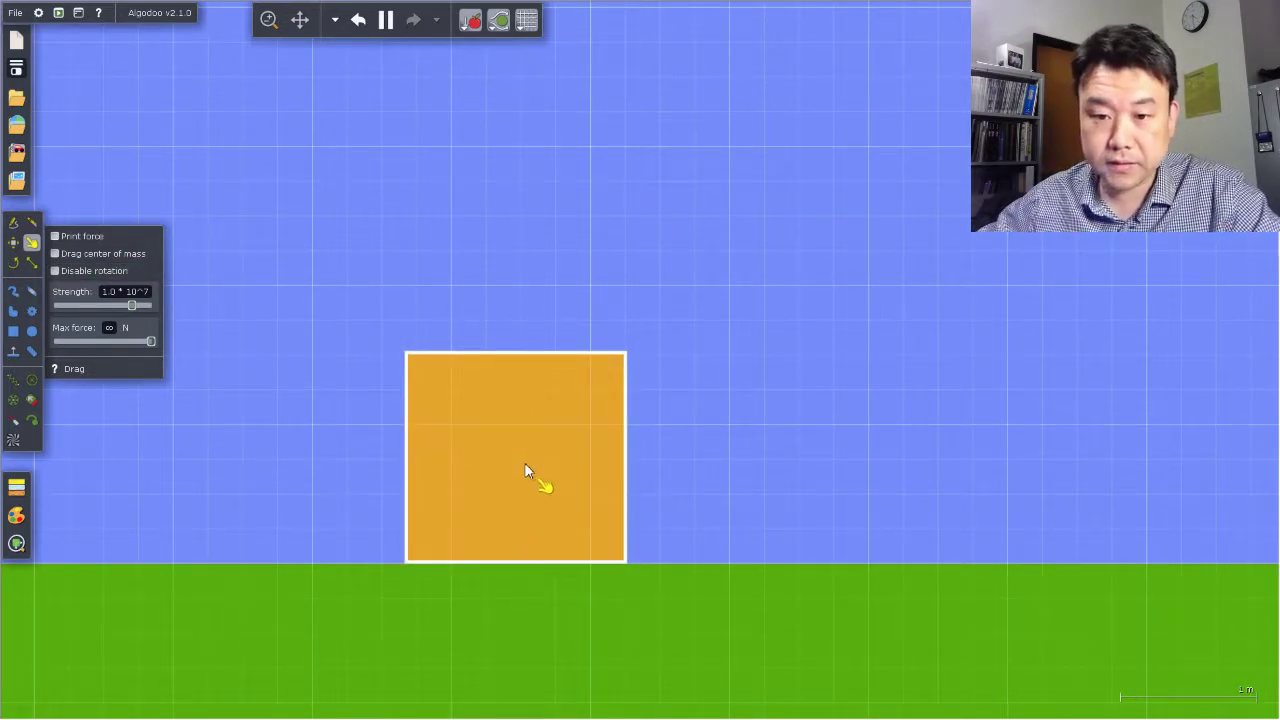
{"action": "left_click_drag", "start_coordinate": [524, 462], "coordinate": [540, 555]}
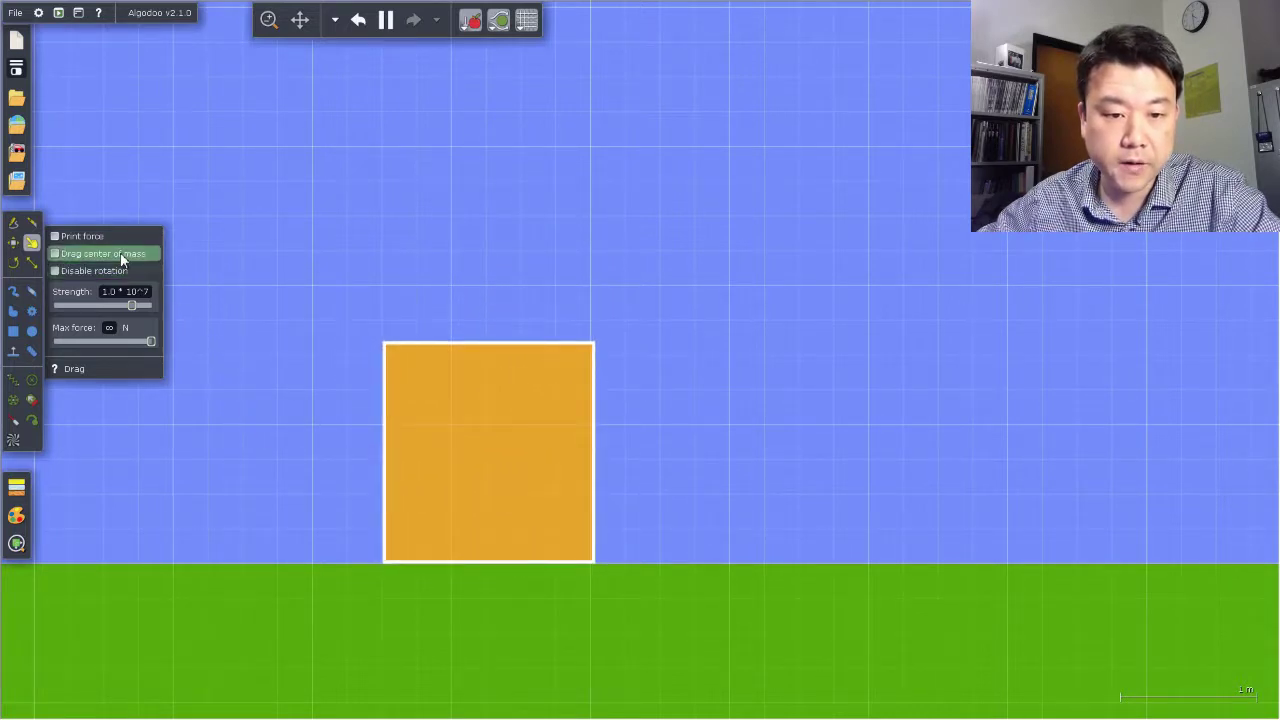
Fling the box up and to the left, zooming out to find it in the sky.
{"action": "left_click_drag", "start_coordinate": [548, 447], "coordinate": [471, 289]}
{"action": "scroll", "coordinate": [534, 380], "scroll_direction": "down", "scroll_amount": 5}
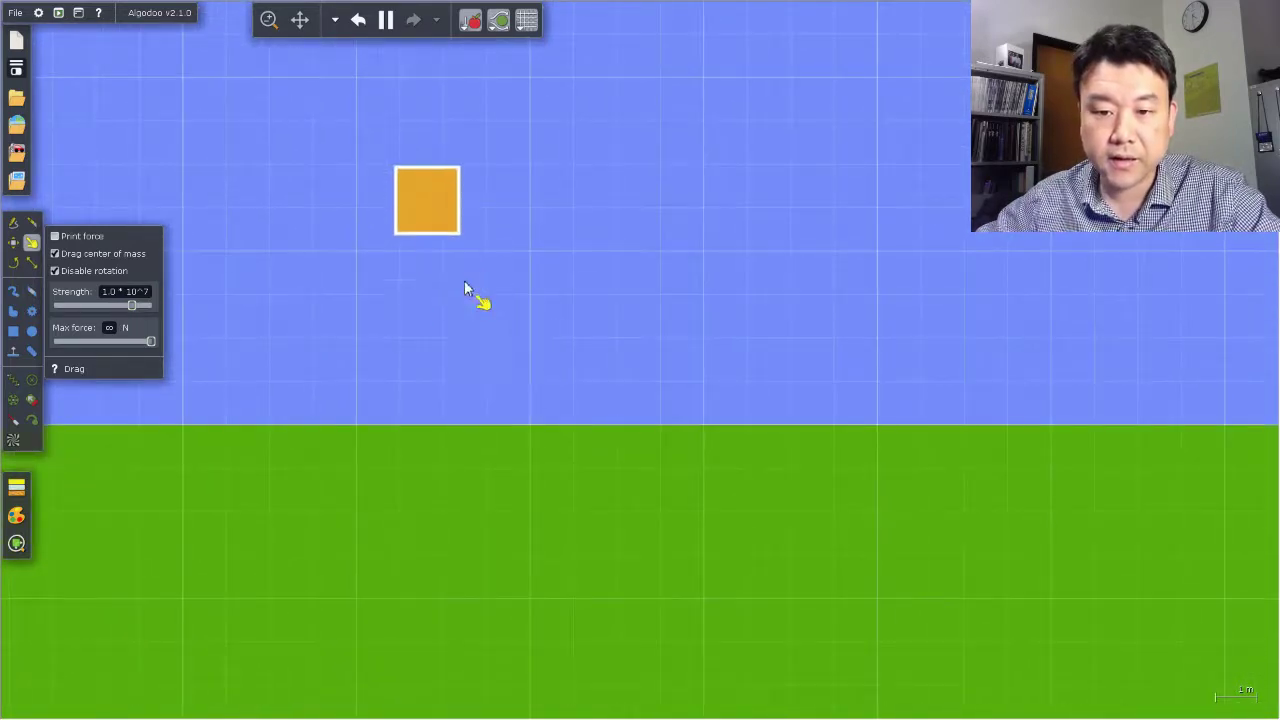
{"action": "scroll", "coordinate": [920, 549], "scroll_direction": "down", "scroll_amount": 5}
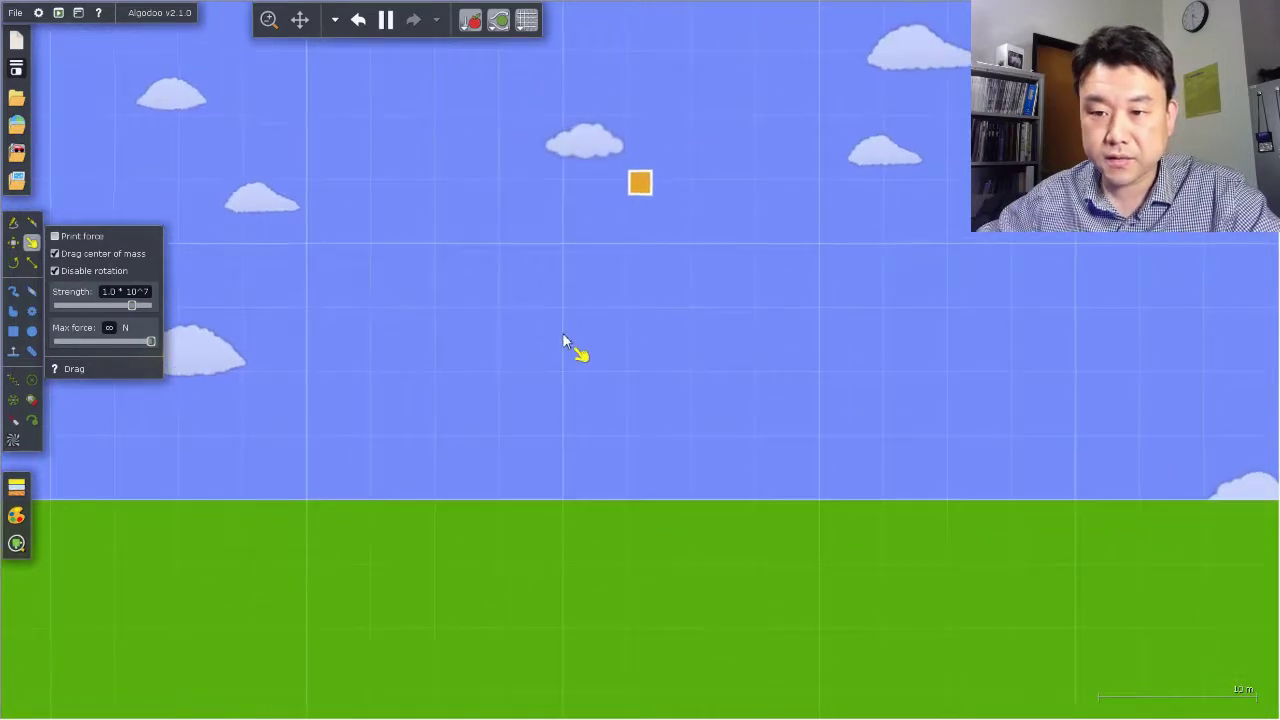
{"action": "left_click_drag", "start_coordinate": [571, 349], "coordinate": [731, 377]}
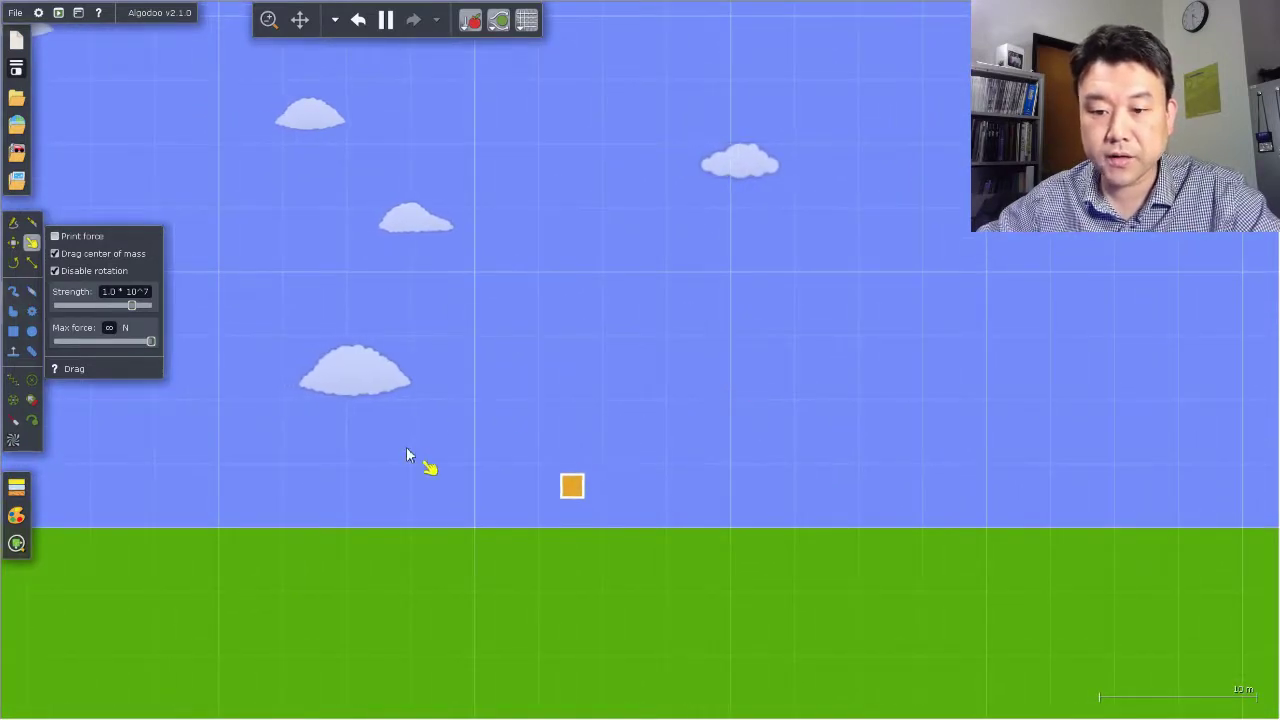
Follow the falling box back down to the ground, then lift it off again.
{"action": "scroll", "coordinate": [430, 440], "scroll_direction": "up", "scroll_amount": 3}
{"action": "left_click_drag", "start_coordinate": [812, 488], "coordinate": [729, 374]}
{"action": "scroll", "coordinate": [757, 391], "scroll_direction": "up", "scroll_amount": 3}
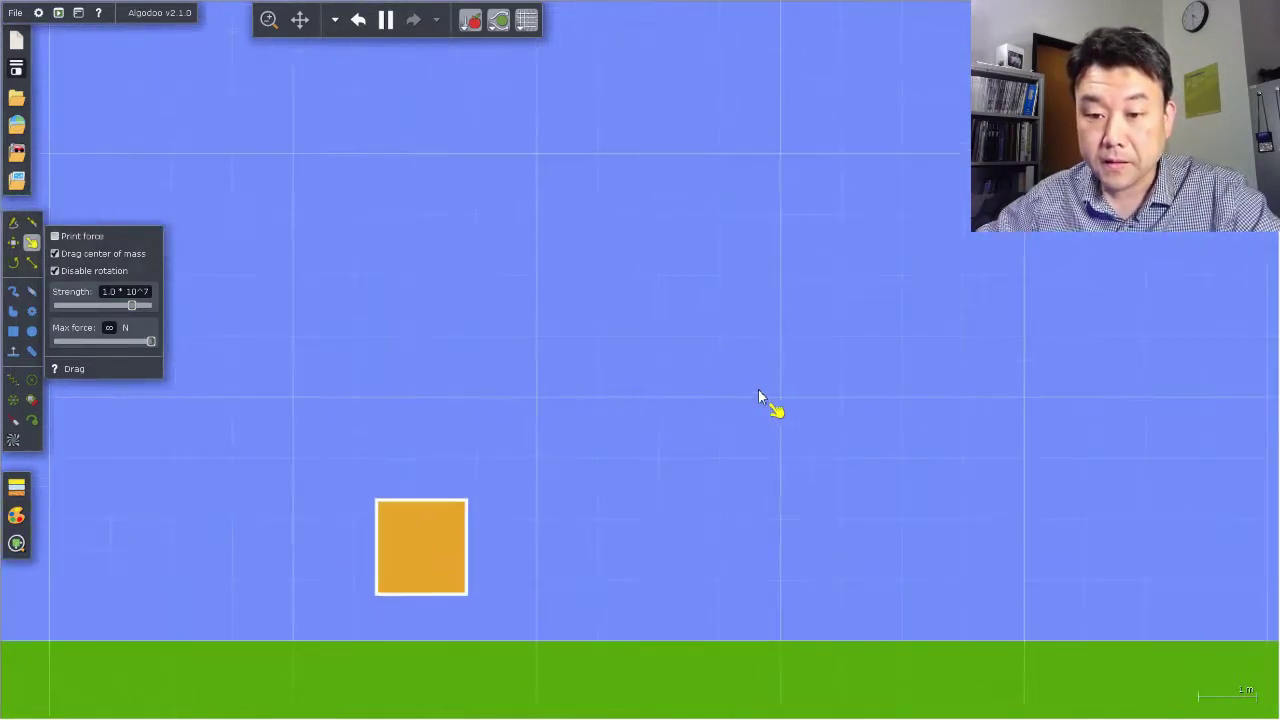
{"action": "left_click_drag", "start_coordinate": [635, 409], "coordinate": [771, 294]}
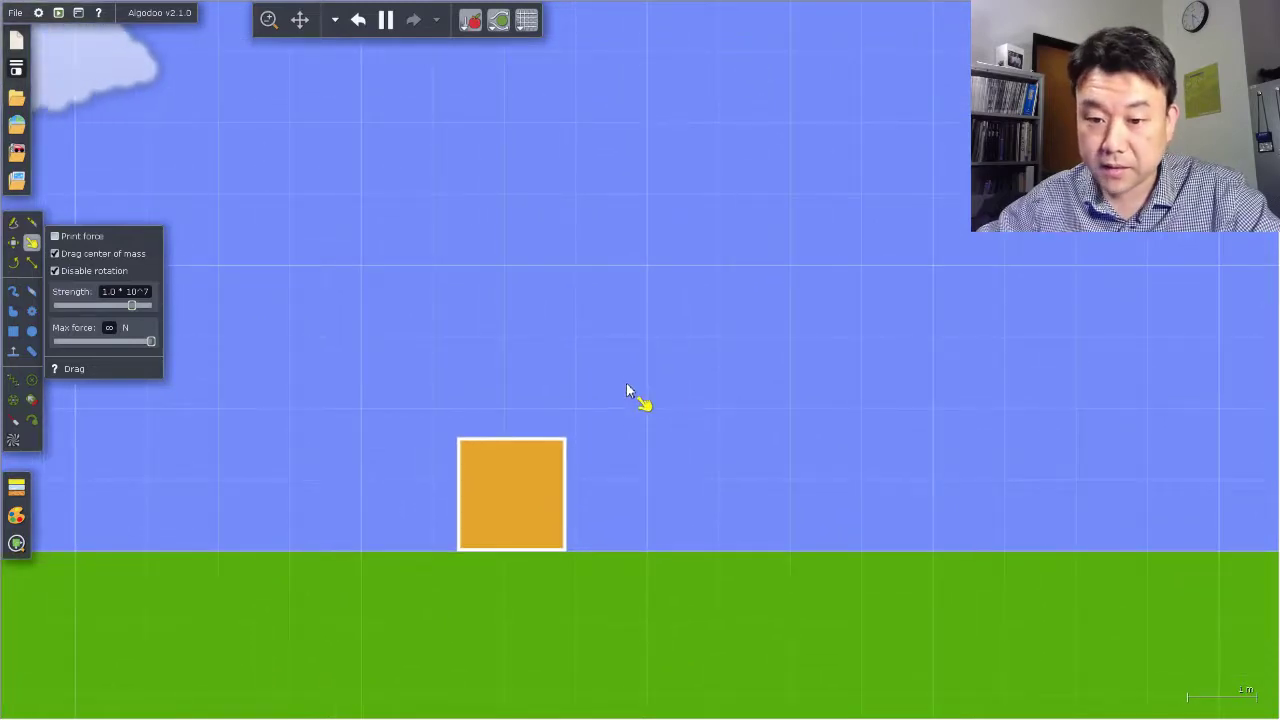
{"action": "left_click_drag", "start_coordinate": [626, 383], "coordinate": [680, 380]}
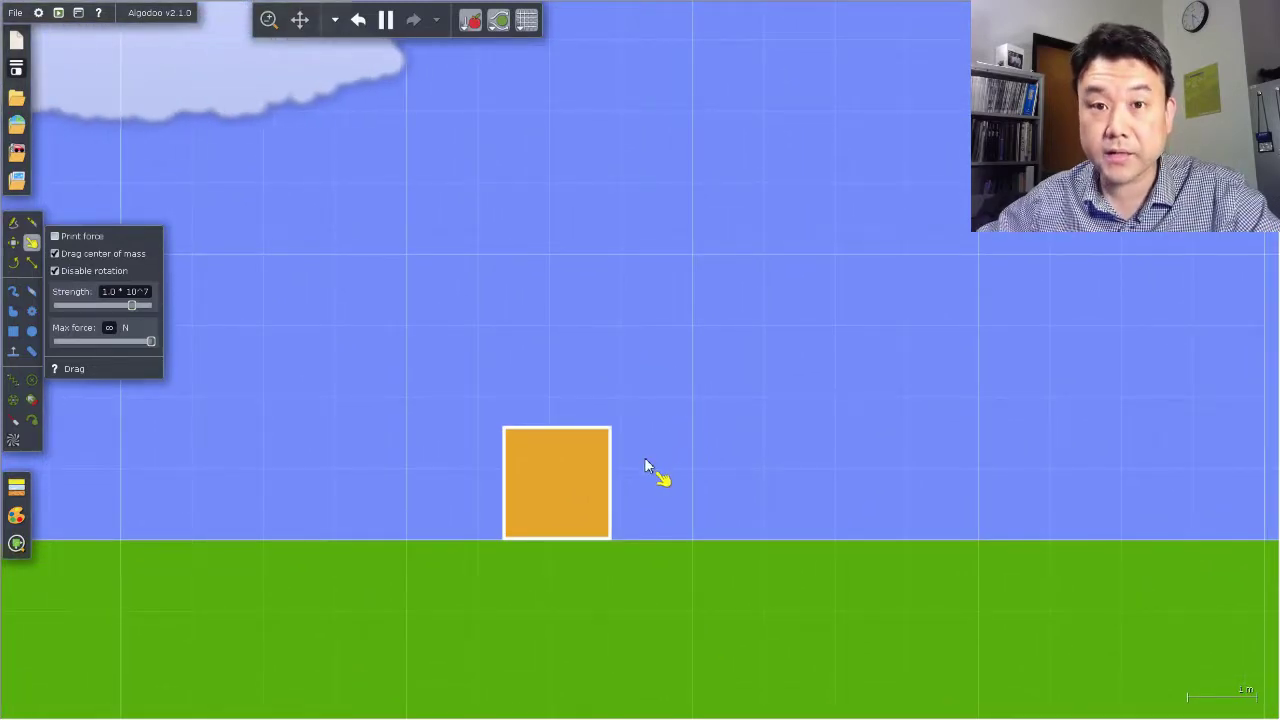
{"action": "left_click_drag", "start_coordinate": [580, 504], "coordinate": [560, 290]}
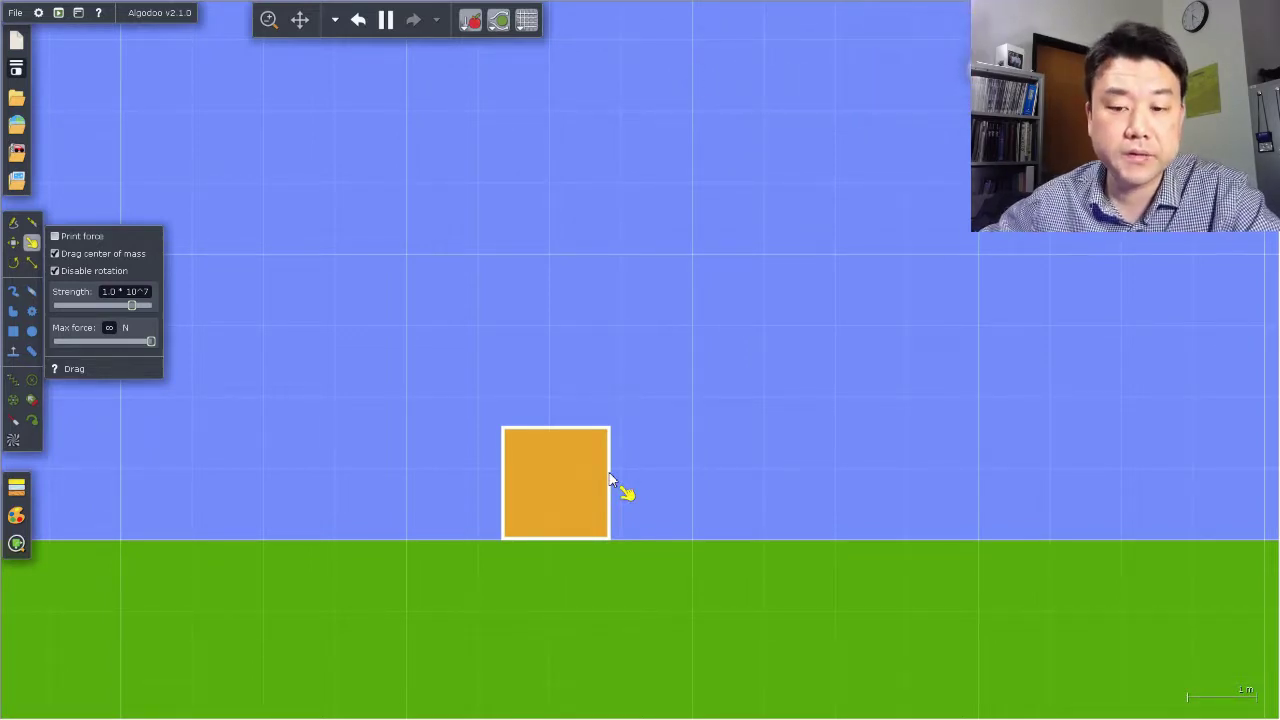
{"action": "scroll", "coordinate": [657, 500], "scroll_direction": "up", "scroll_amount": 3}
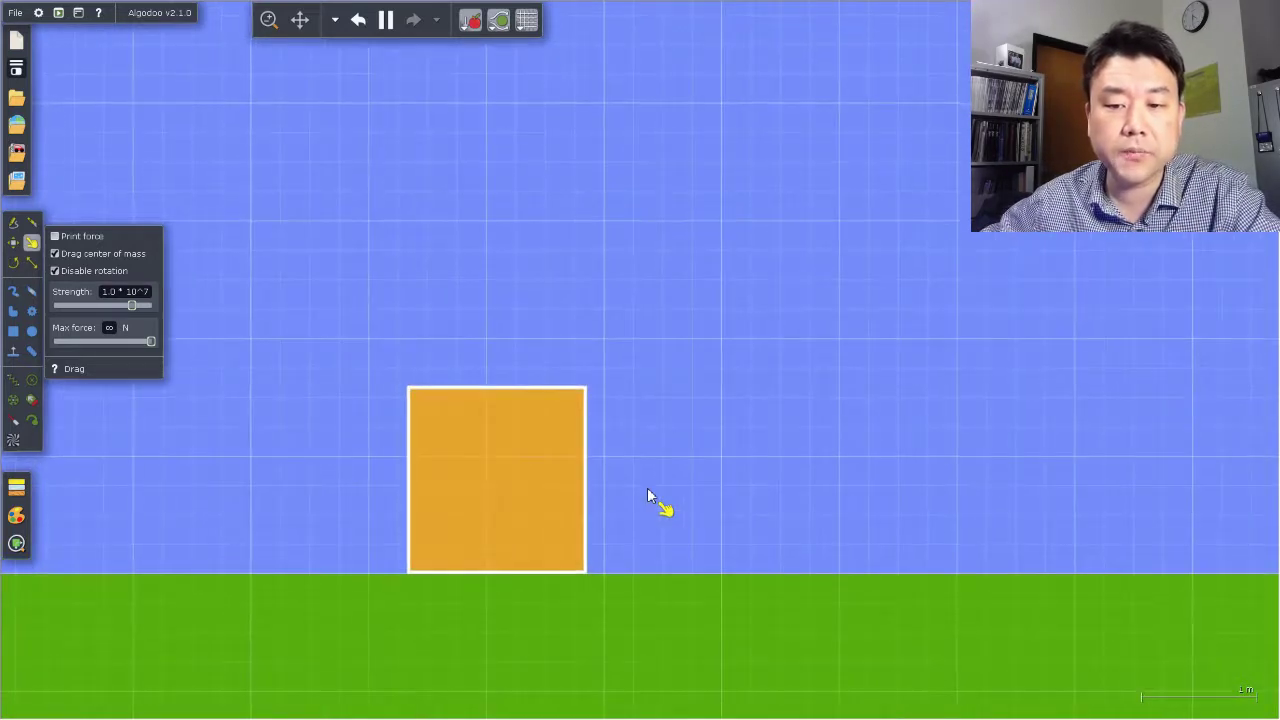
Lift, shove right and drop the water-filled container so water spills onto the ground.
{"action": "left_click_drag", "start_coordinate": [676, 423], "coordinate": [681, 412]}
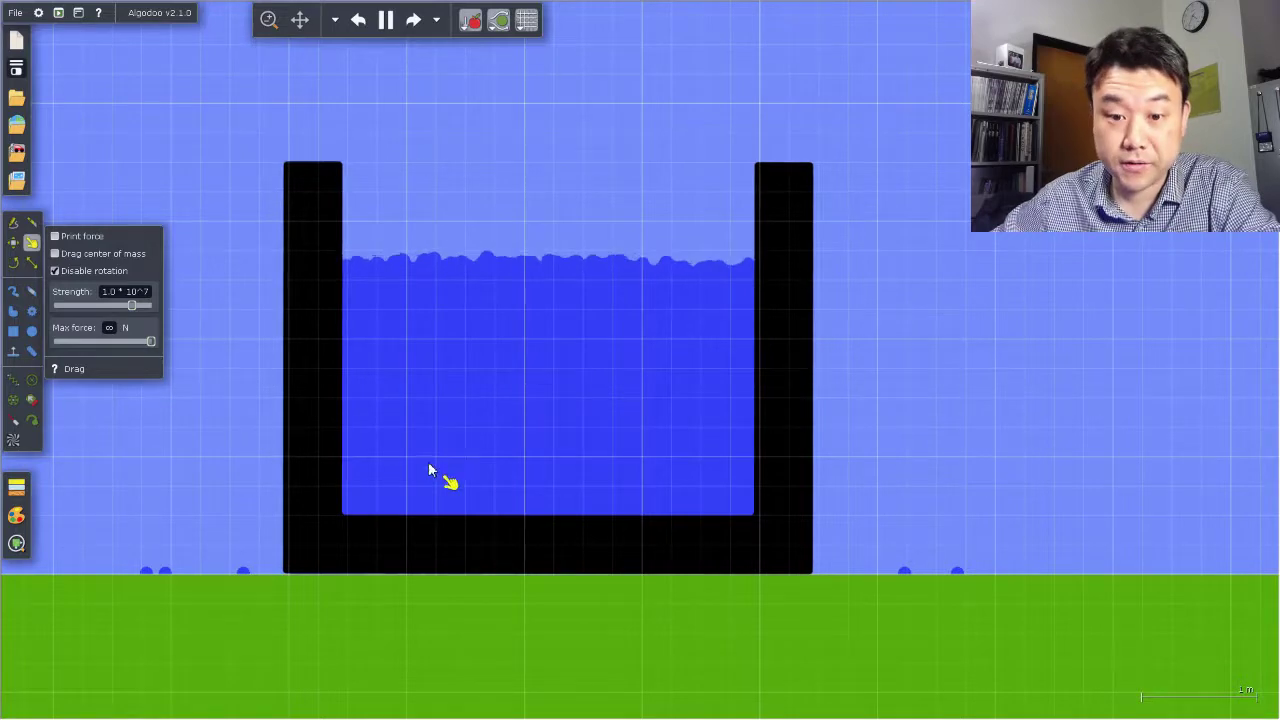
{"action": "left_click_drag", "start_coordinate": [310, 488], "coordinate": [320, 423]}
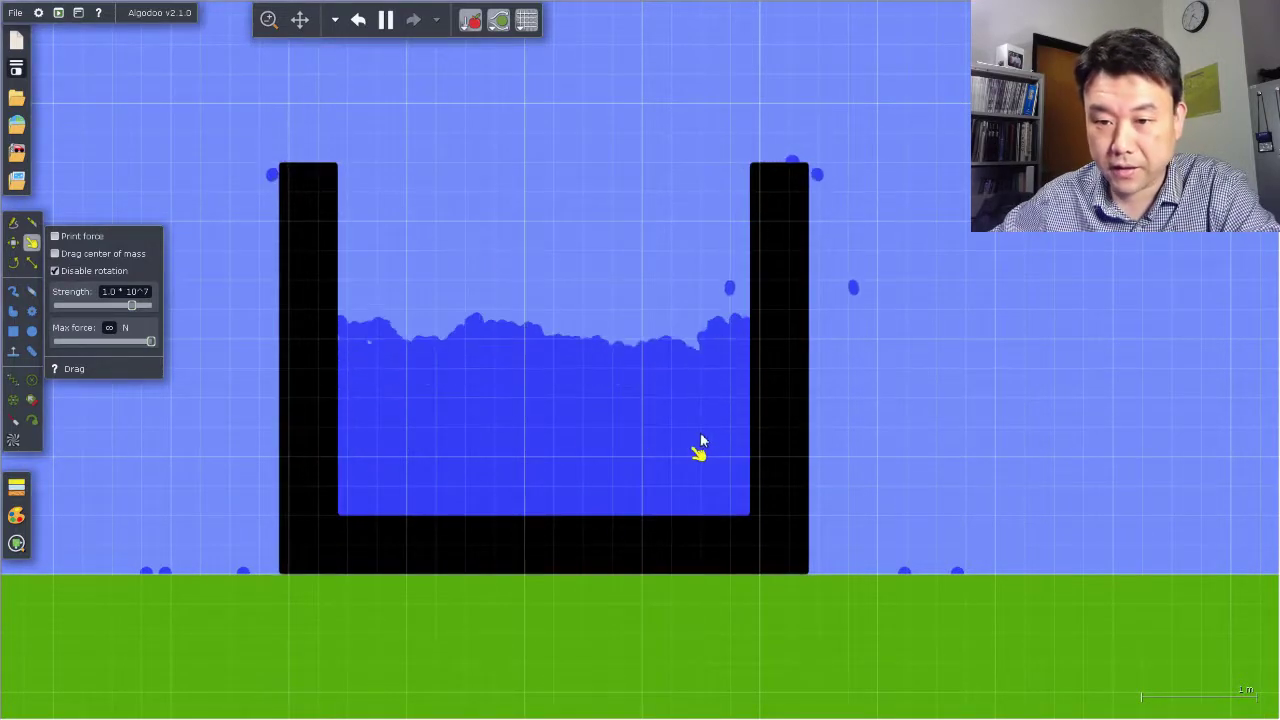
{"action": "left_click_drag", "start_coordinate": [791, 429], "coordinate": [757, 434]}
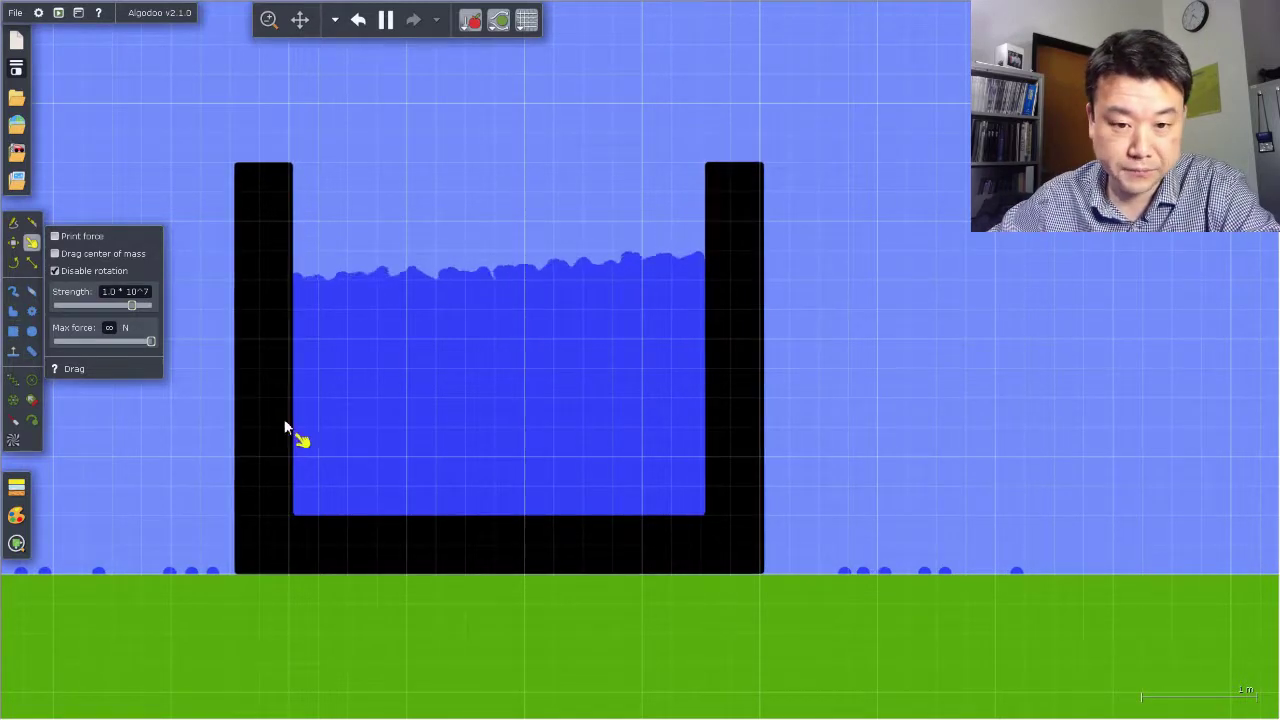
{"action": "left_click_drag", "start_coordinate": [284, 426], "coordinate": [277, 377]}
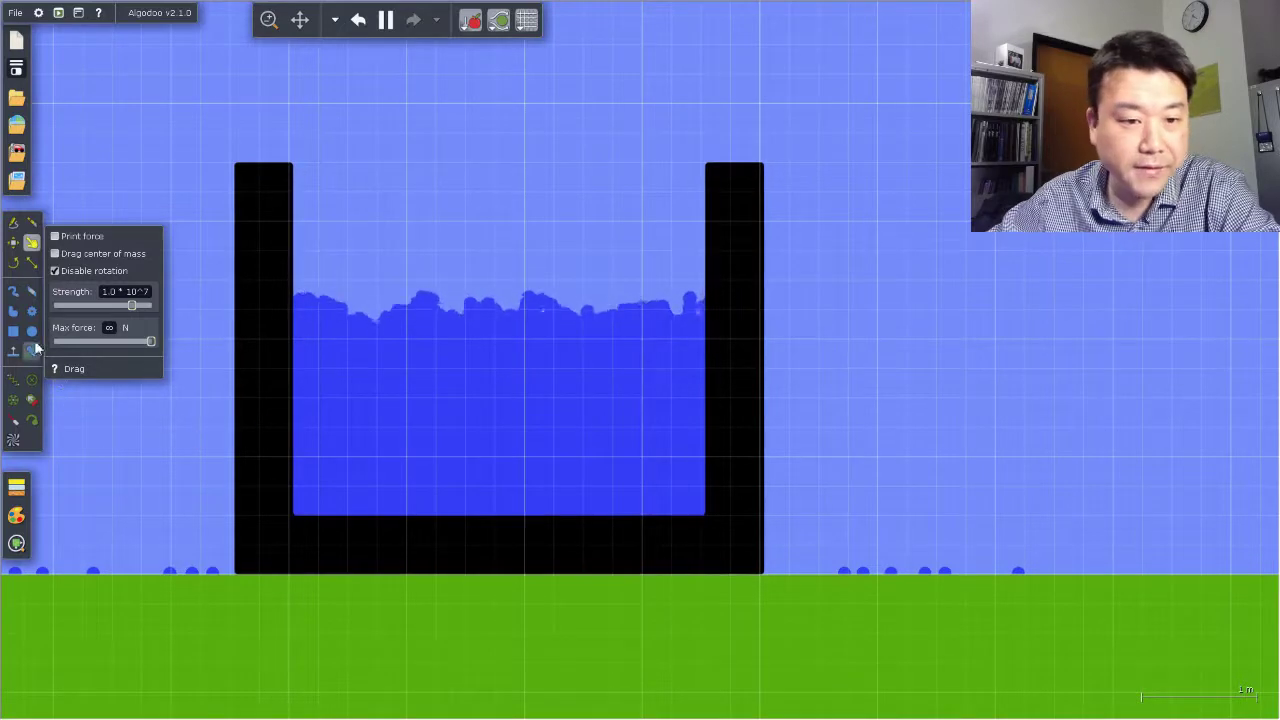
{"action": "left_click", "coordinate": [9, 339]}
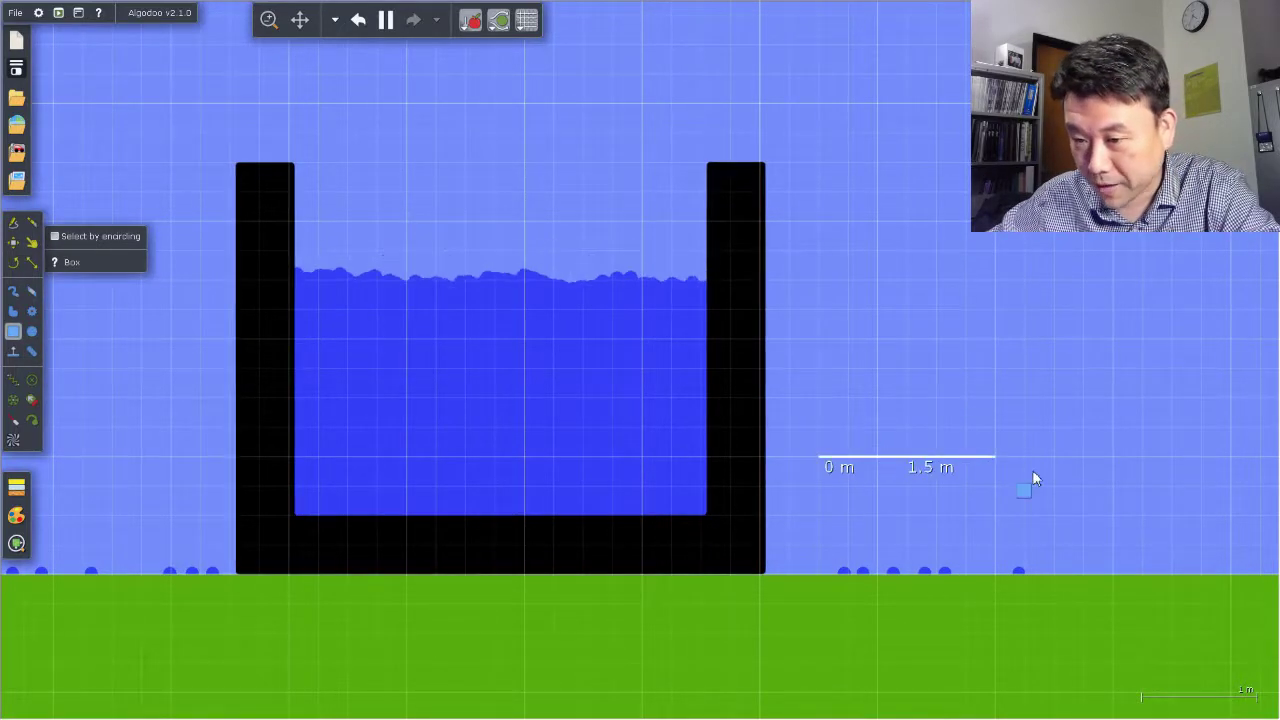
Draw a long light-blue plank and drag it through the water until it floats in the container.
{"action": "left_click_drag", "start_coordinate": [1201, 505], "coordinate": [1200, 521]}
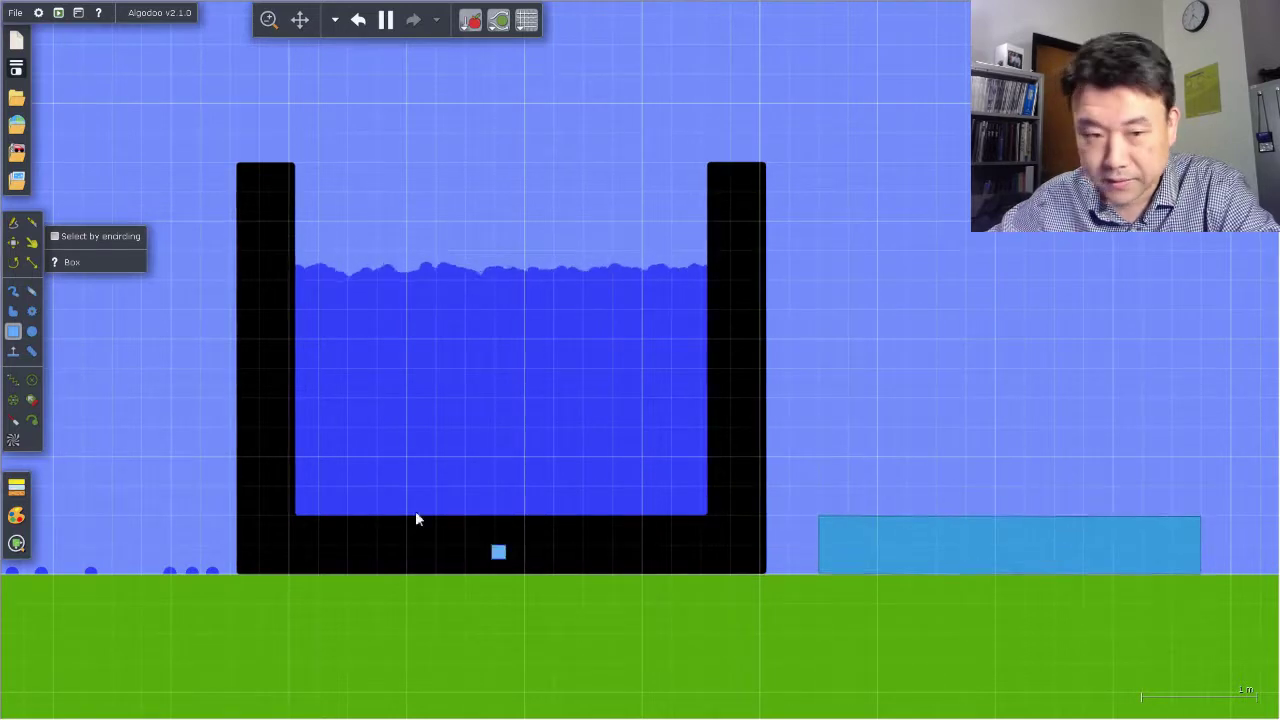
{"action": "left_click", "coordinate": [31, 243]}
{"action": "left_click_drag", "start_coordinate": [988, 524], "coordinate": [484, 130]}
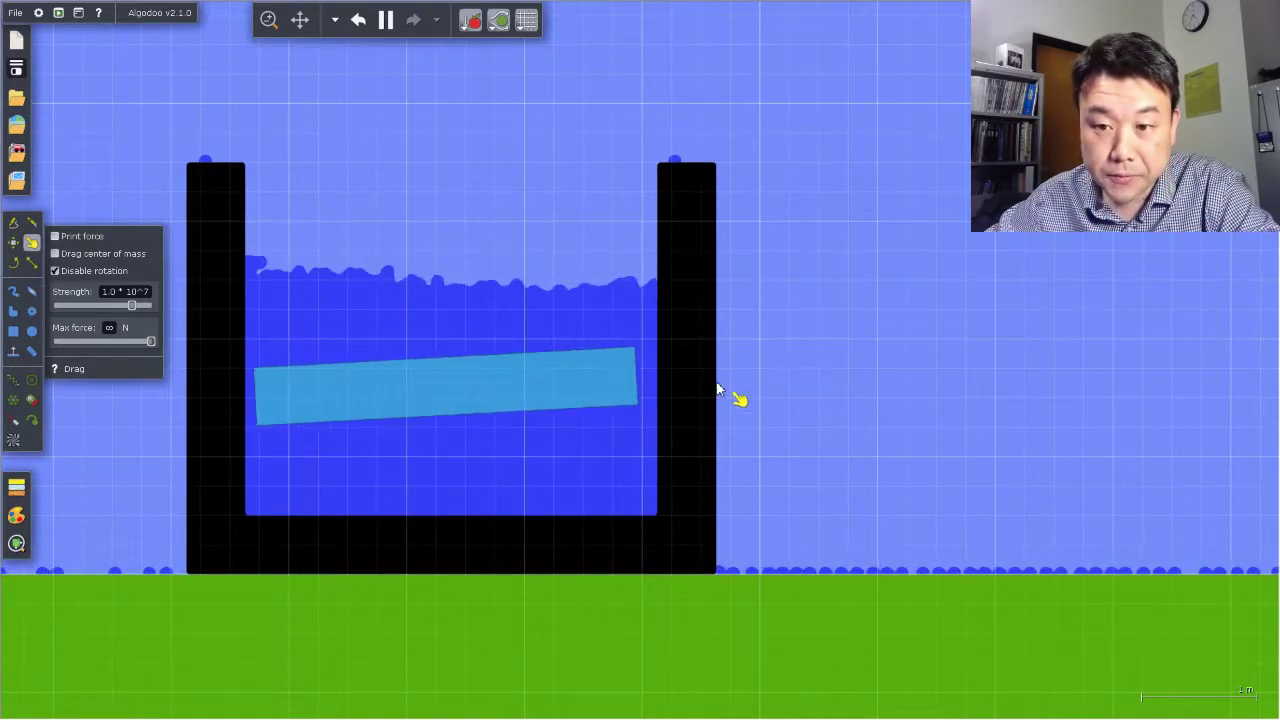
{"action": "left_click_drag", "start_coordinate": [795, 390], "coordinate": [856, 386]}
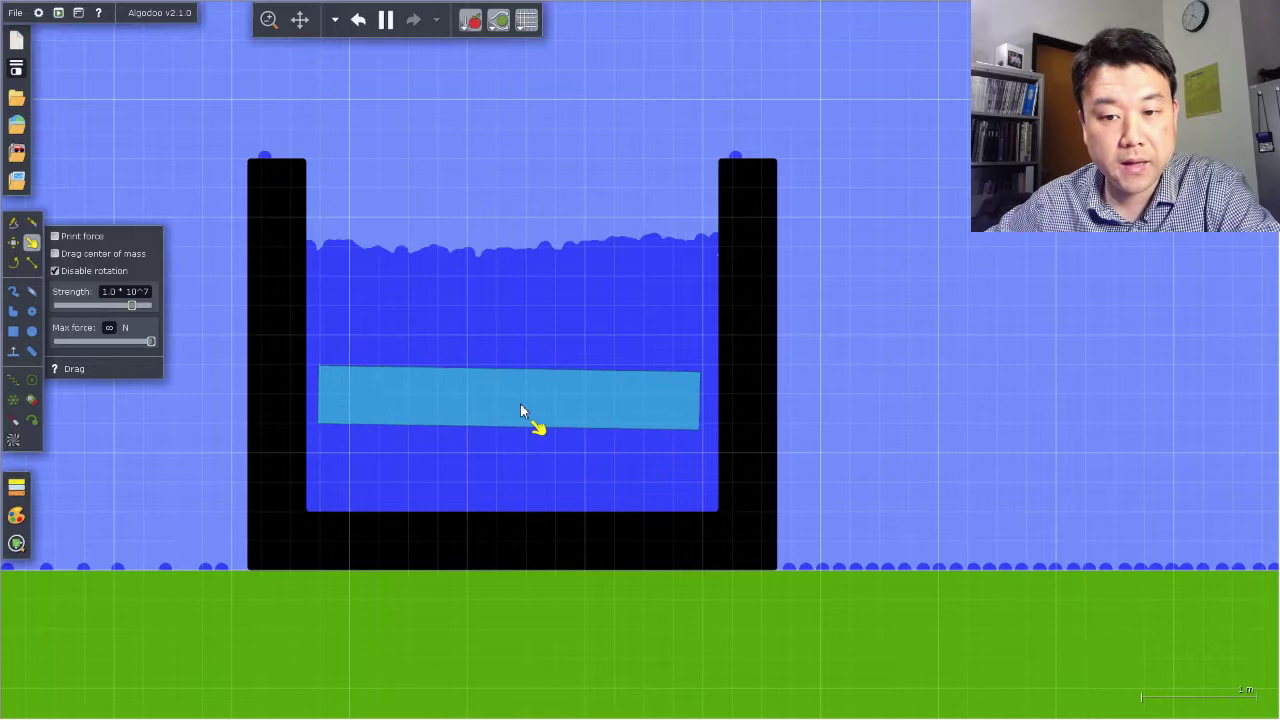
{"action": "left_click_drag", "start_coordinate": [521, 411], "coordinate": [555, 120]}
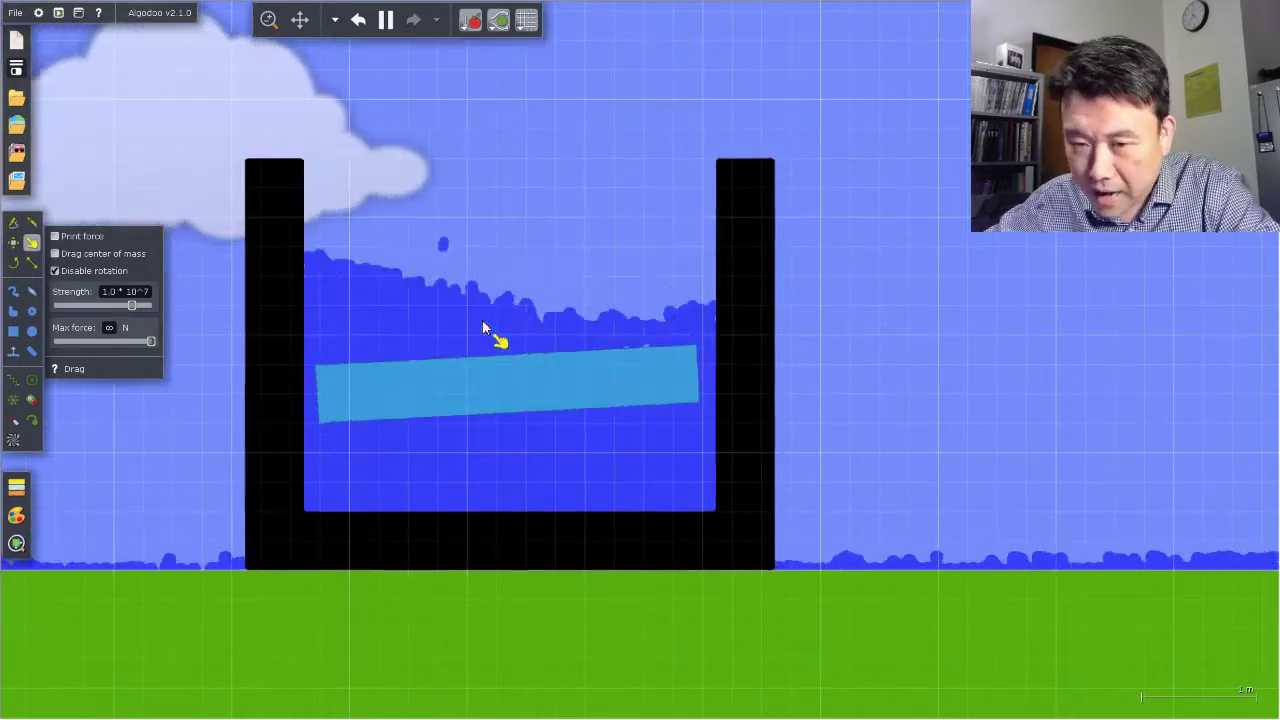
{"action": "left_click_drag", "start_coordinate": [563, 360], "coordinate": [514, 386]}
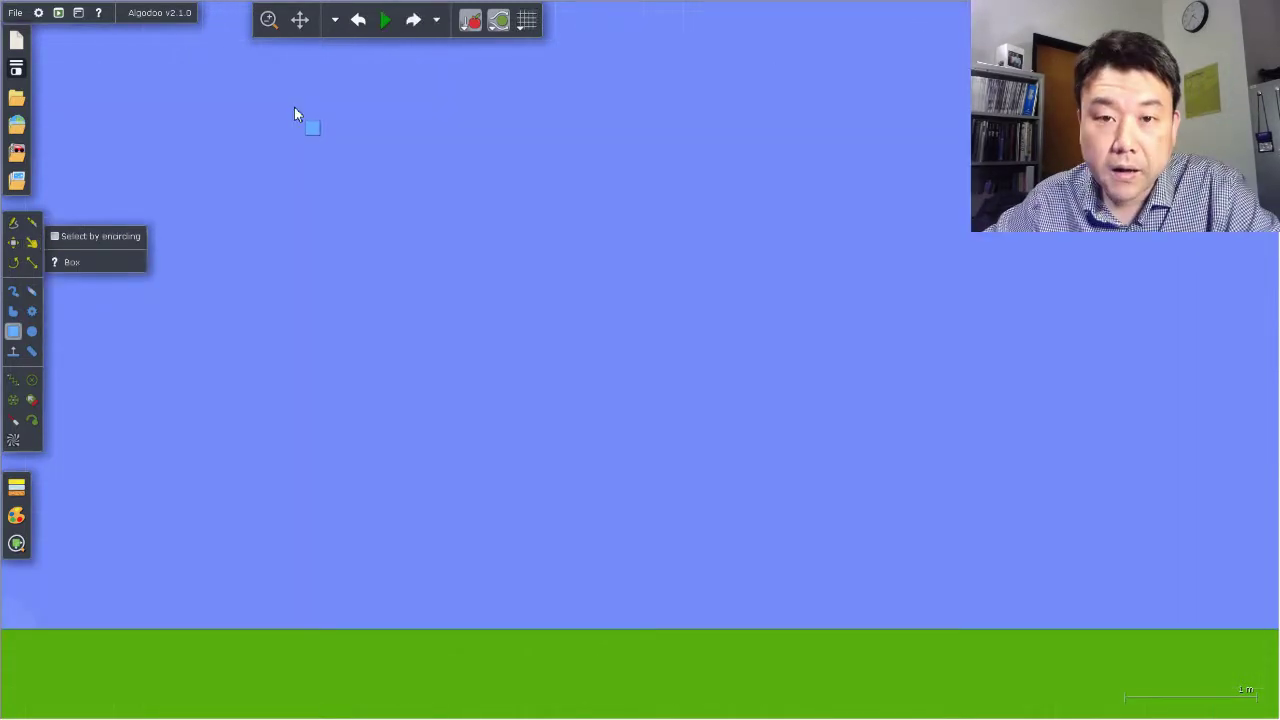
Drag out a large brown box about 3.47 m by 3.4 m above the ground.
{"action": "left_click_drag", "start_coordinate": [294, 106], "coordinate": [757, 567]}
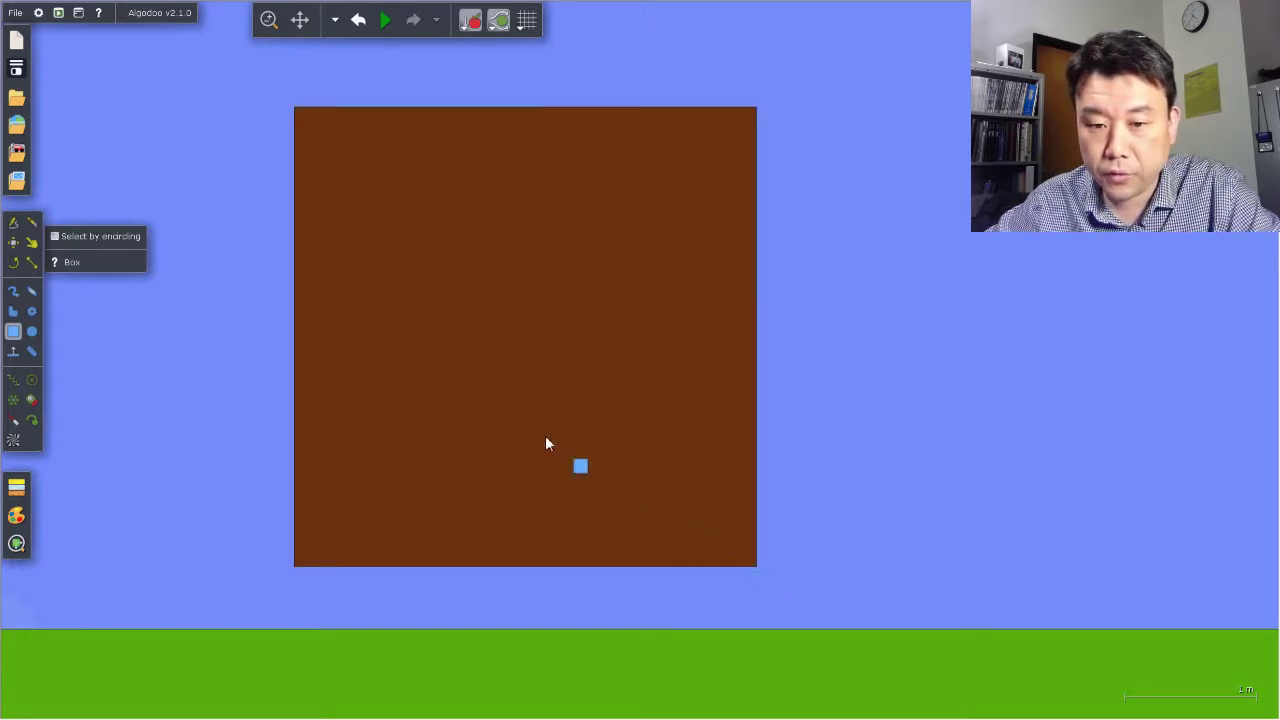
{"action": "mouse_move", "coordinate": [381, 32]}
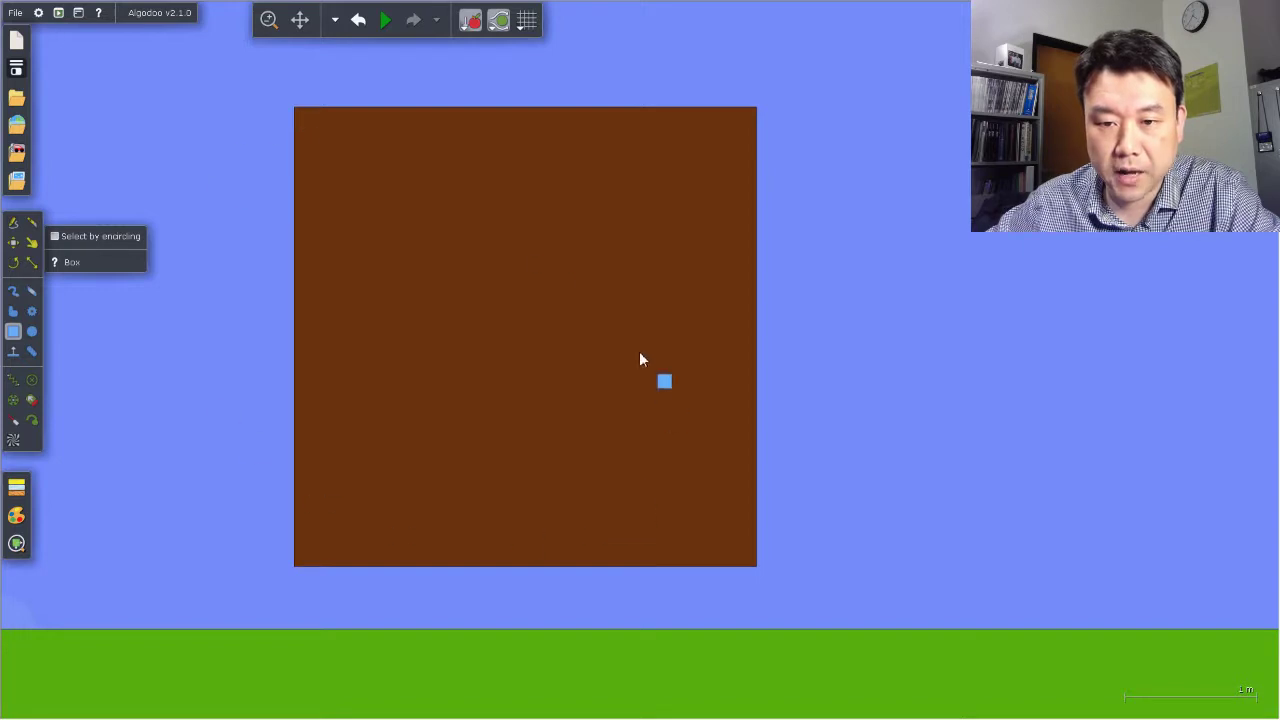
Convert the brown box into water with Liquify from its right-click menu.
{"action": "right_click", "coordinate": [474, 249]}
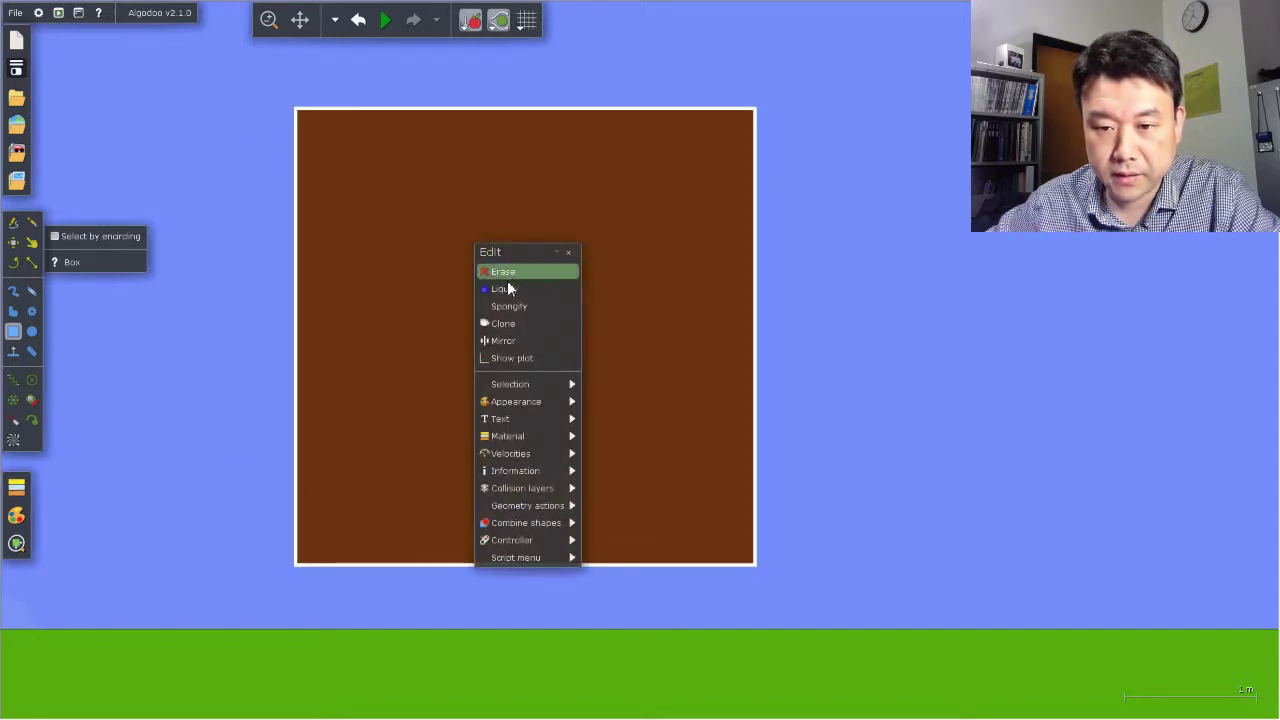
{"action": "left_click", "coordinate": [507, 287]}
{"action": "left_click", "coordinate": [507, 288]}
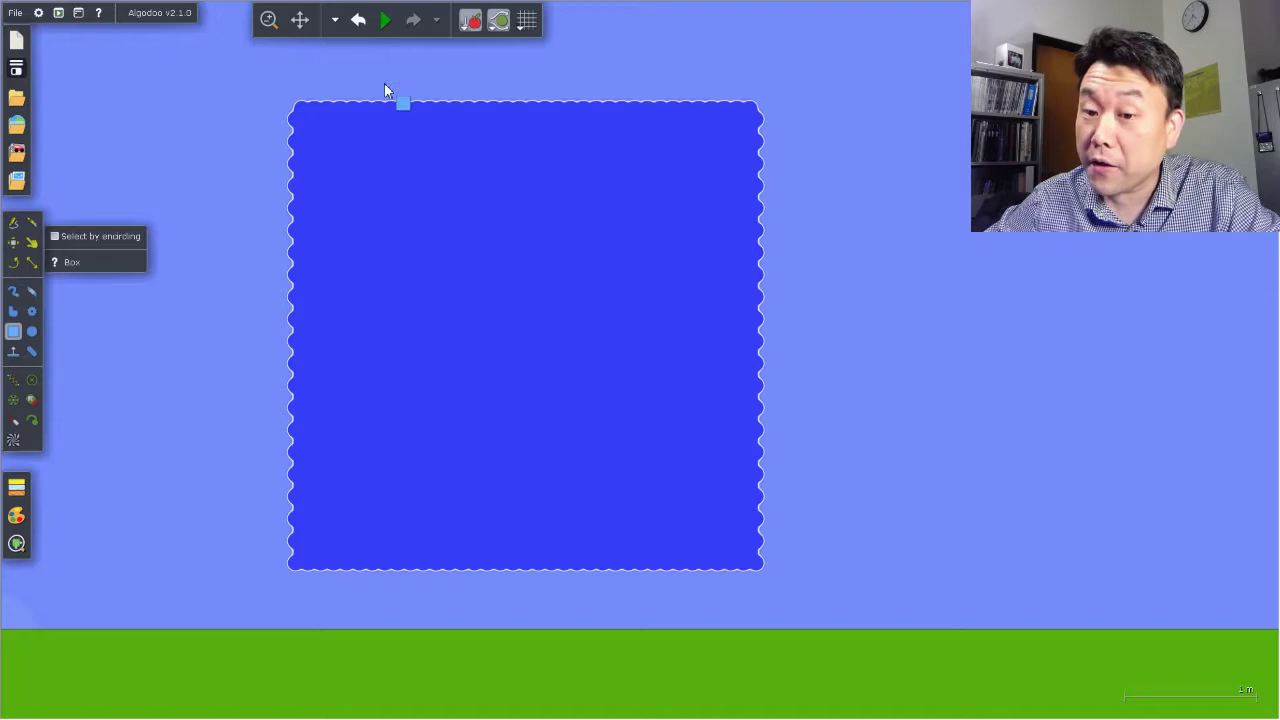
{"action": "left_click", "coordinate": [386, 22]}
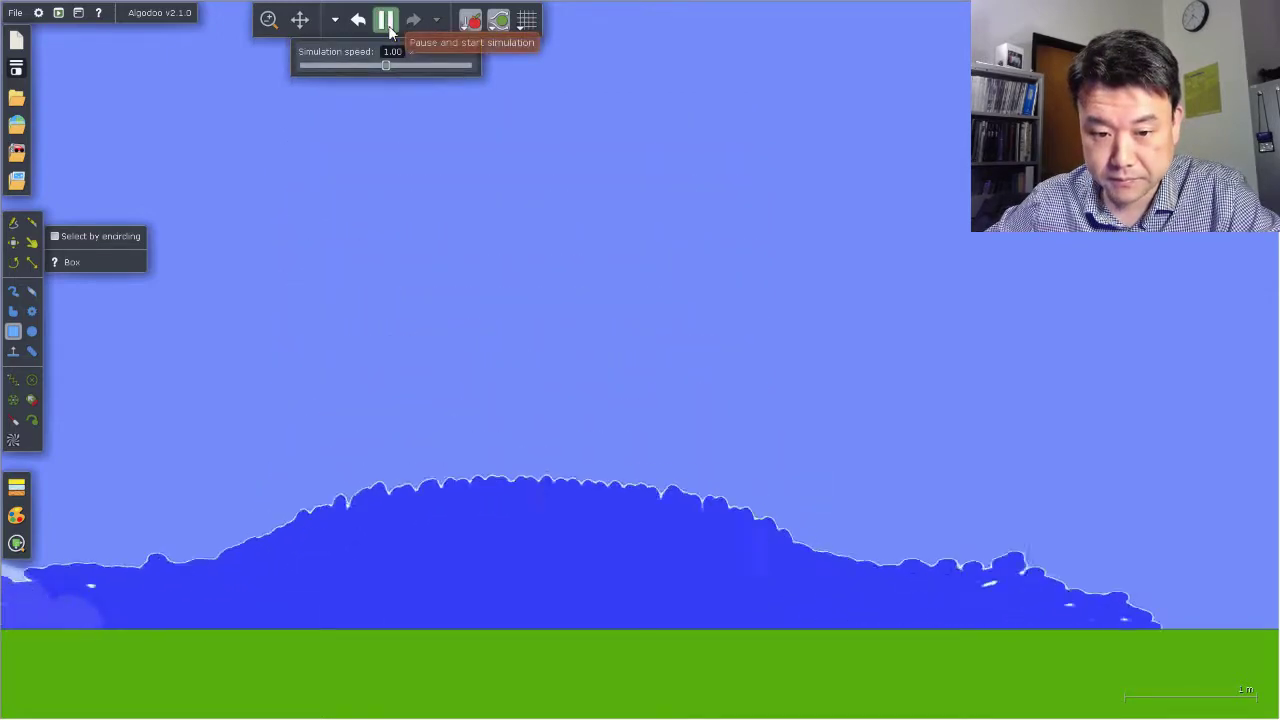
{"action": "left_click", "coordinate": [388, 22]}
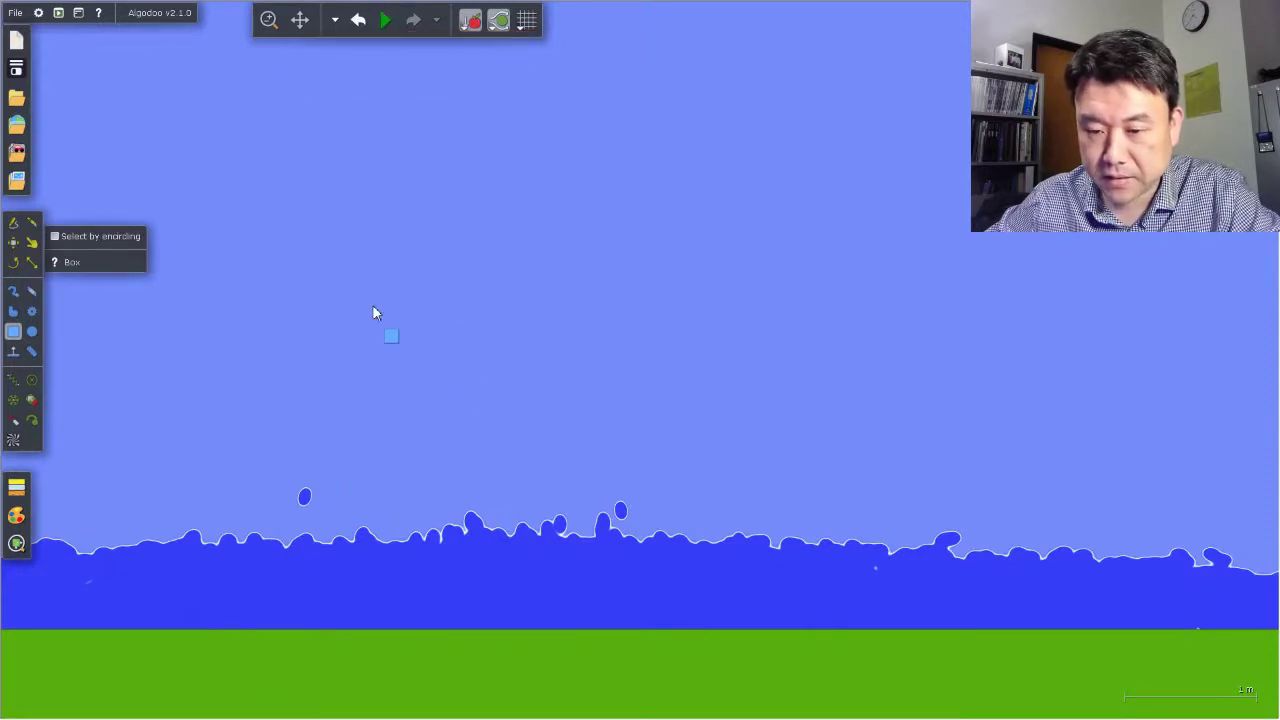
{"action": "left_click", "coordinate": [381, 25]}
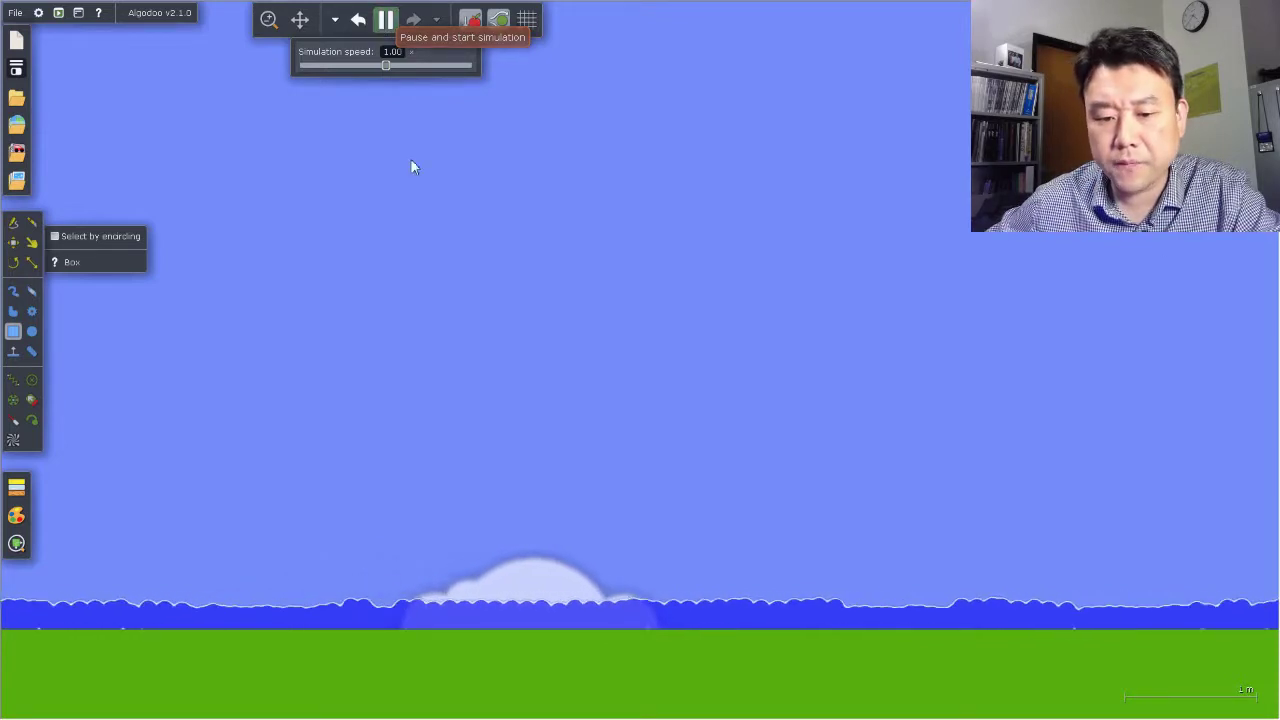
{"action": "scroll", "coordinate": [489, 443], "scroll_direction": "down", "scroll_amount": 5}
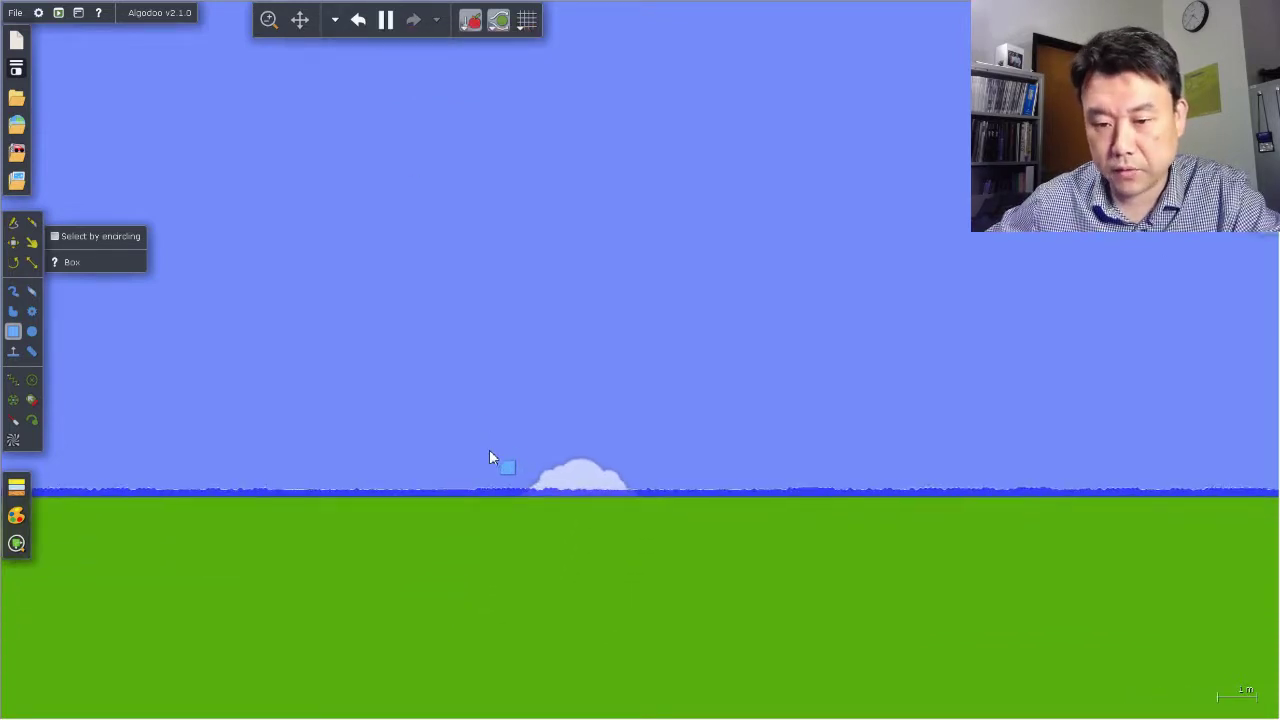
{"action": "scroll", "coordinate": [477, 500], "scroll_direction": "up", "scroll_amount": 5}
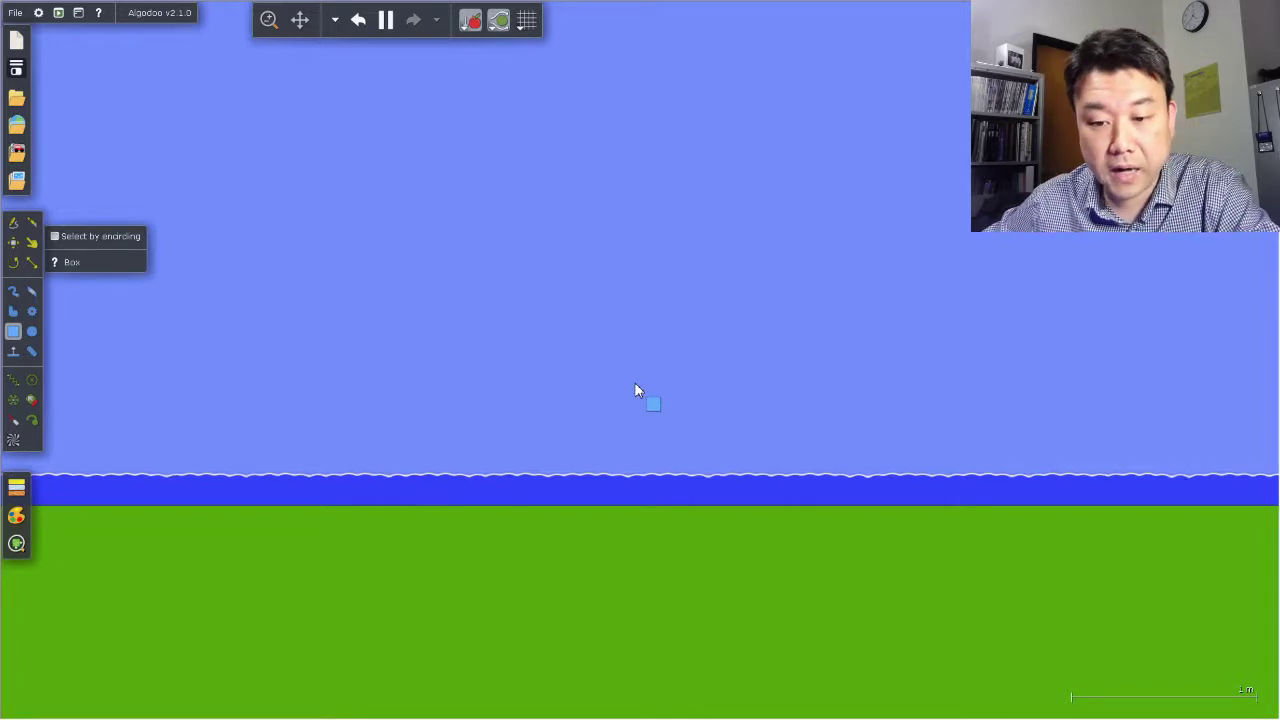
{"action": "scroll", "coordinate": [612, 377], "scroll_direction": "down", "scroll_amount": 4}
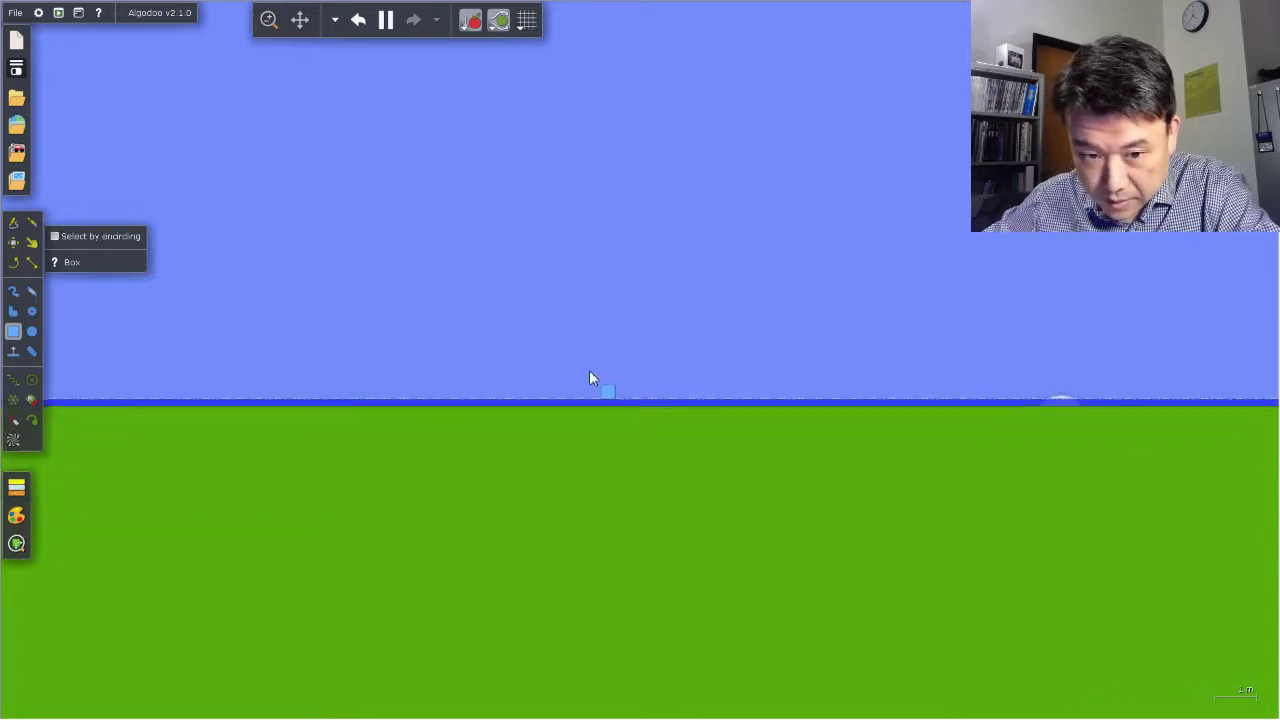
{"action": "scroll", "coordinate": [589, 372], "scroll_direction": "down", "scroll_amount": 5}
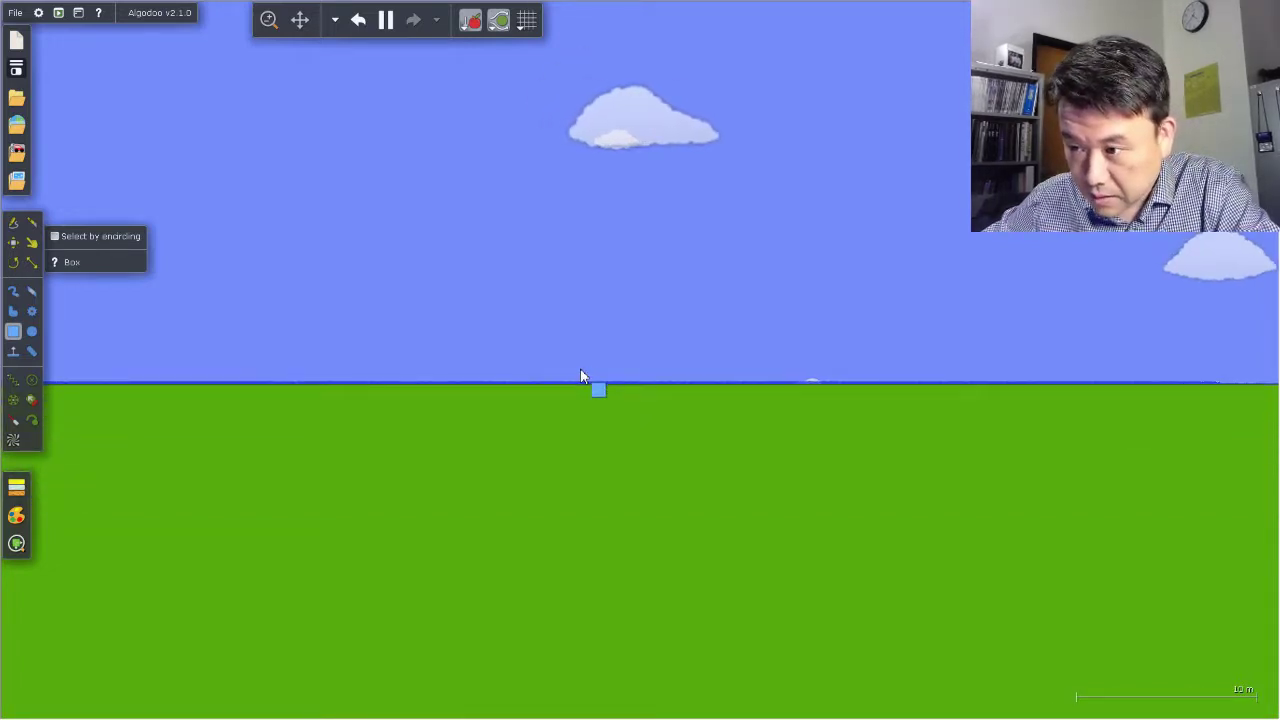
{"action": "left_click_drag", "start_coordinate": [582, 374], "coordinate": [968, 375]}
{"action": "left_click_drag", "start_coordinate": [1208, 337], "coordinate": [760, 463]}
{"action": "scroll", "coordinate": [822, 397], "scroll_direction": "up", "scroll_amount": 5}
{"action": "scroll", "coordinate": [826, 400], "scroll_direction": "up", "scroll_amount": 3}
Draw a long flat plank above the water and haul it upright by its right end.
{"action": "right_click", "coordinate": [840, 421]}
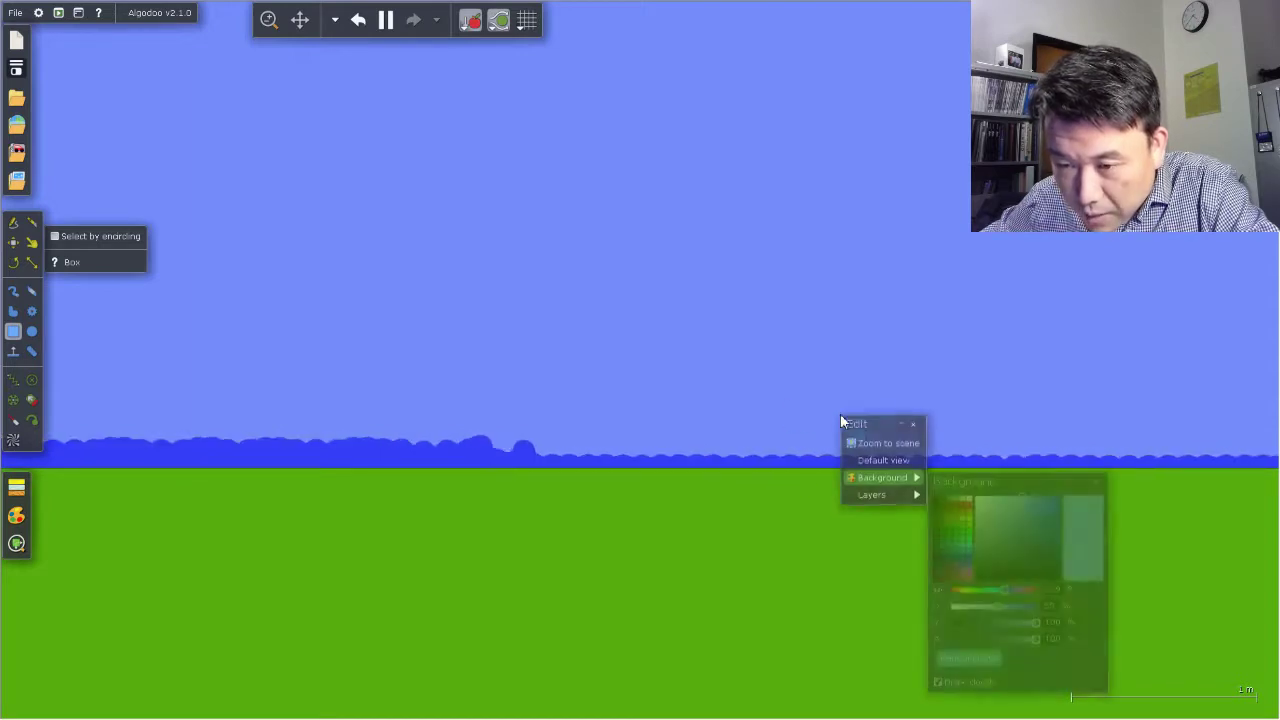
{"action": "right_click", "coordinate": [892, 368]}
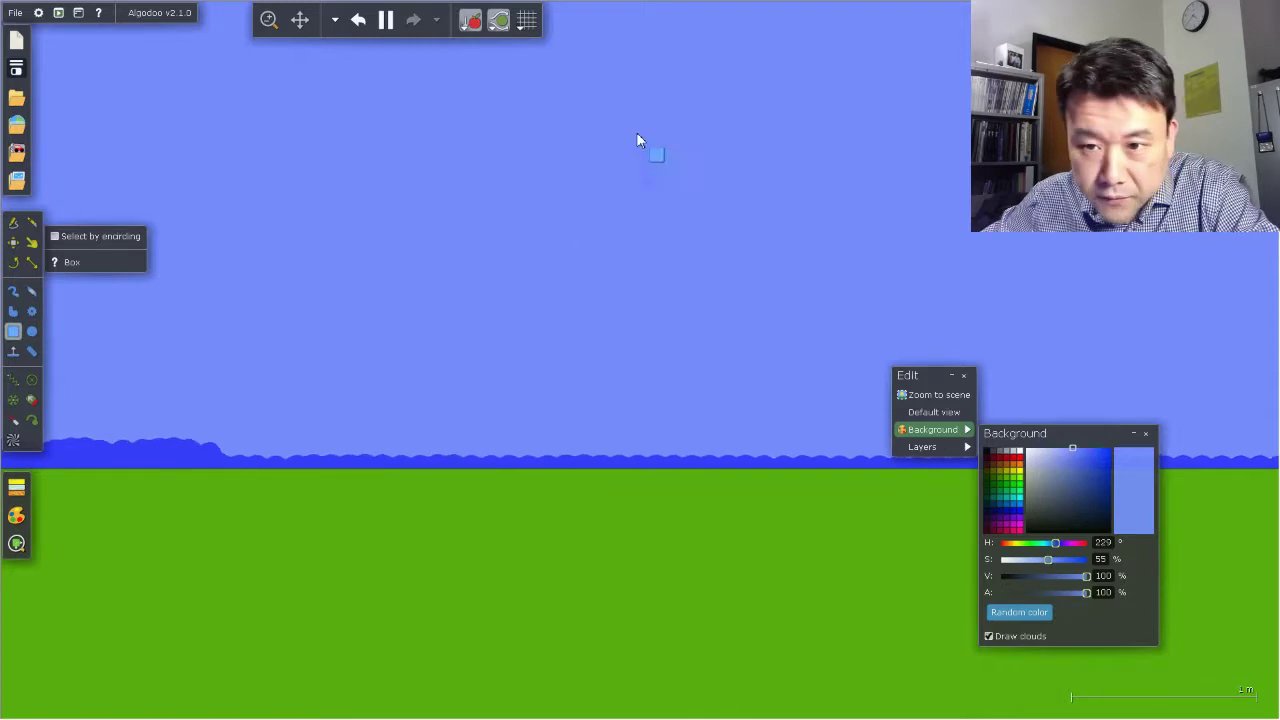
{"action": "left_click_drag", "start_coordinate": [676, 327], "coordinate": [654, 365]}
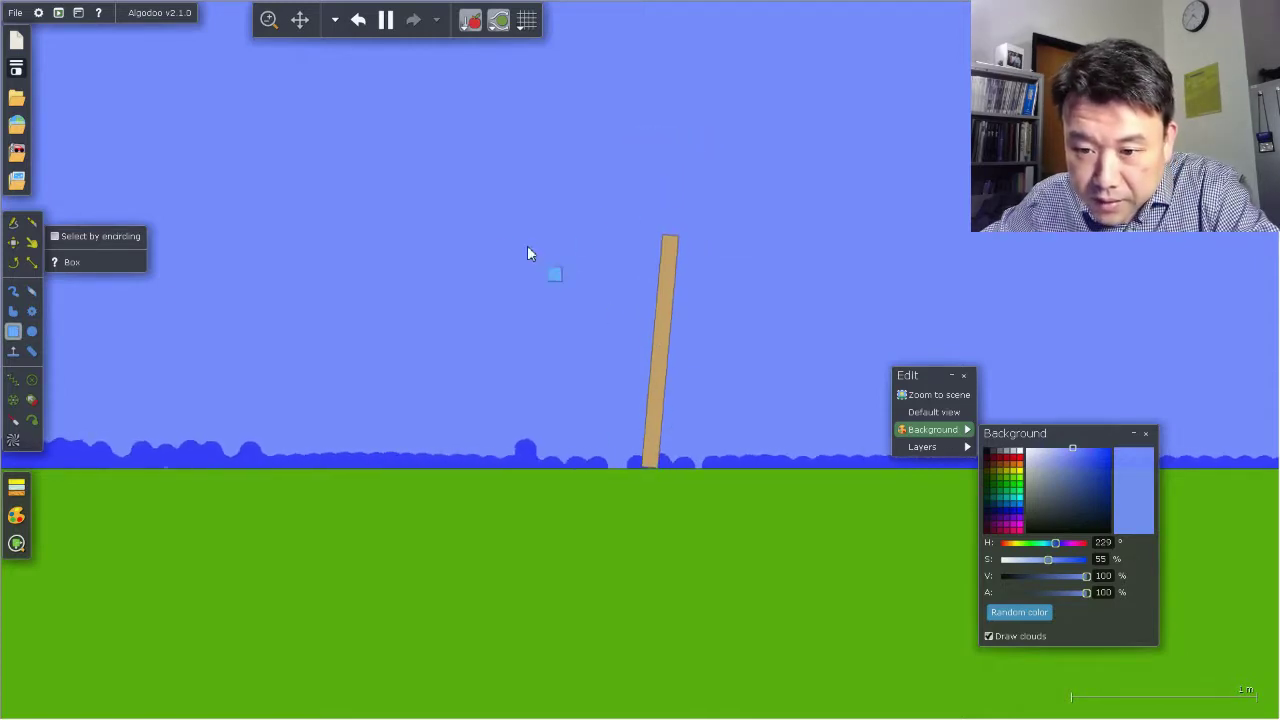
{"action": "left_click", "coordinate": [31, 242]}
{"action": "left_click_drag", "start_coordinate": [815, 419], "coordinate": [652, 273]}
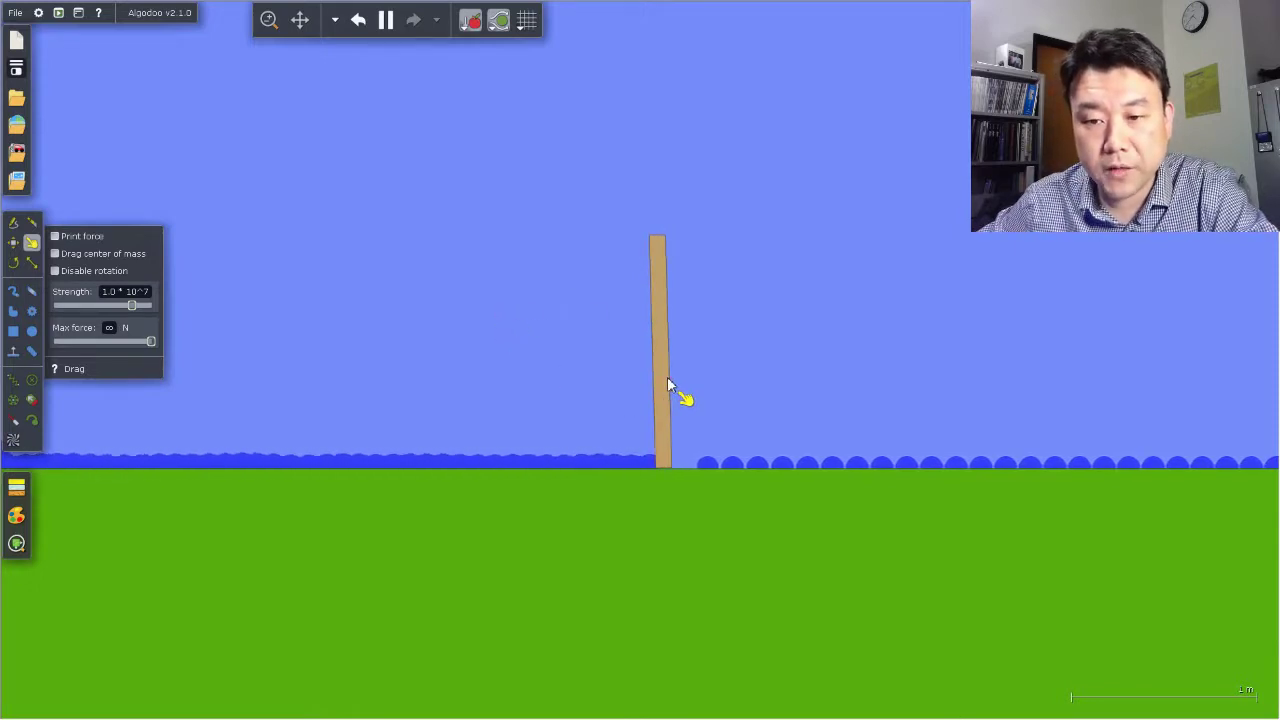
Lift the plank out of the water and drop it so it floats flat.
{"action": "left_click_drag", "start_coordinate": [669, 384], "coordinate": [494, 400]}
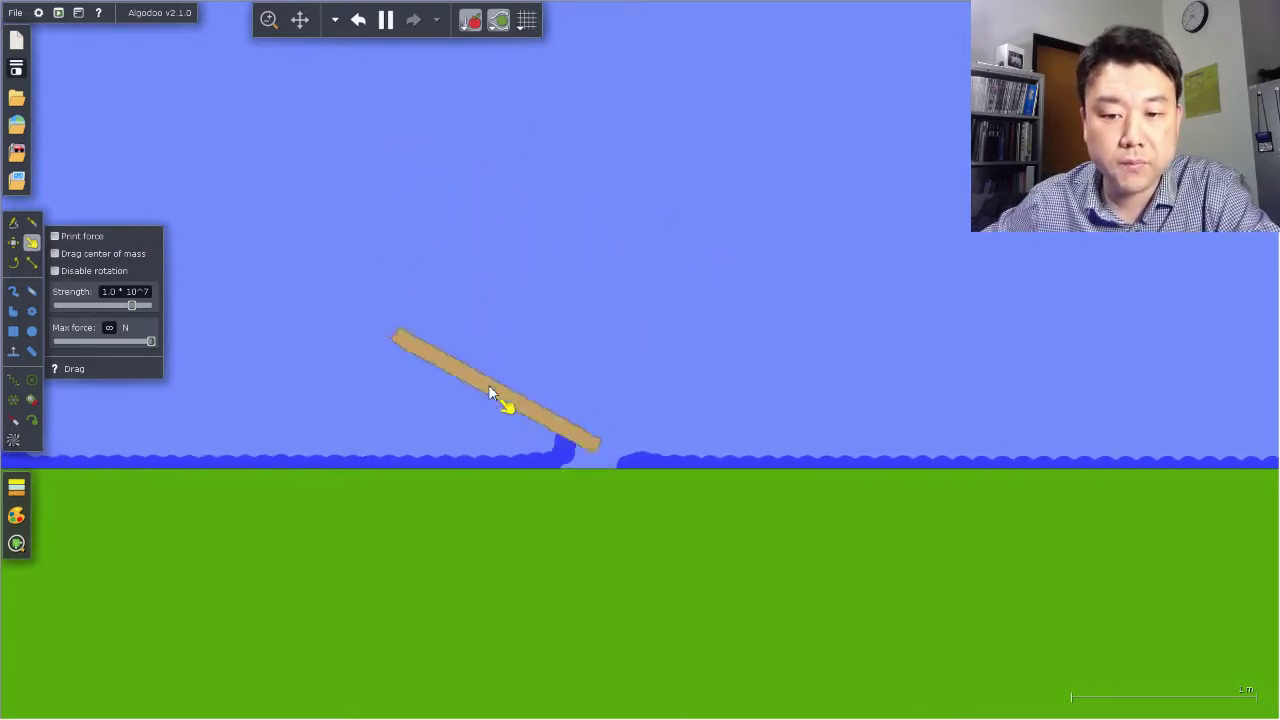
{"action": "left_click_drag", "start_coordinate": [367, 462], "coordinate": [530, 305]}
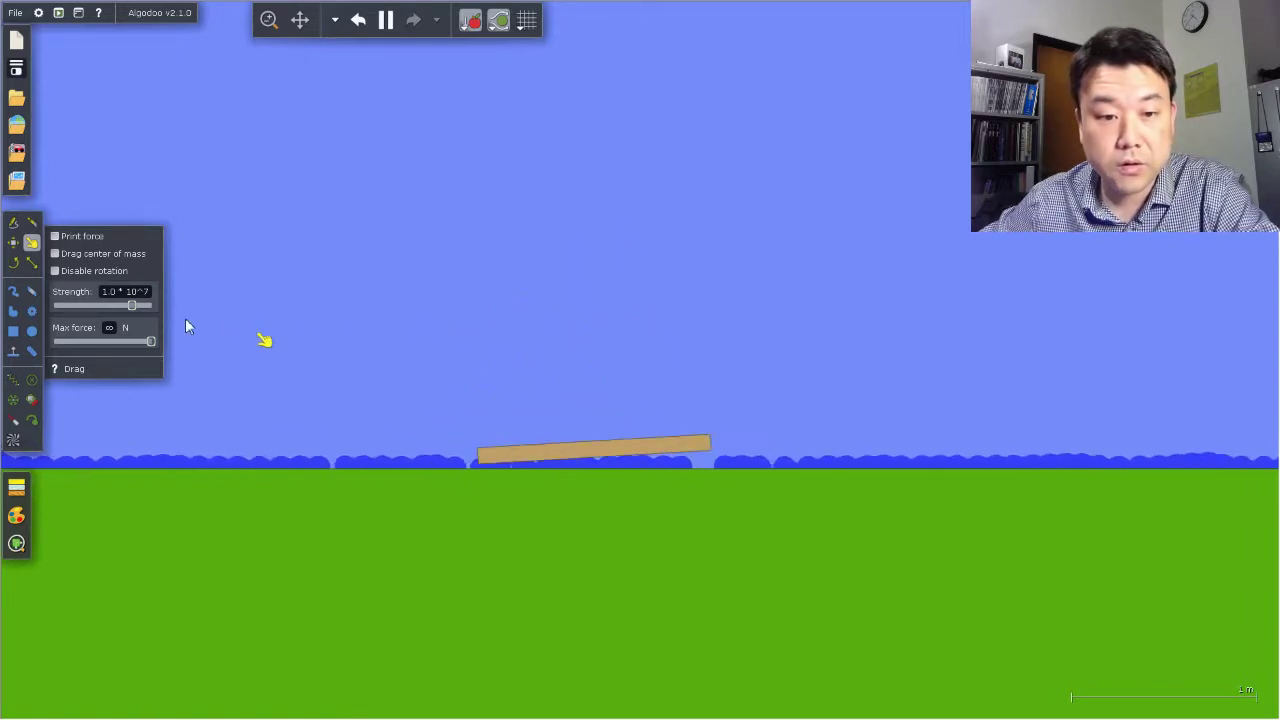
{"action": "left_click", "coordinate": [13, 331]}
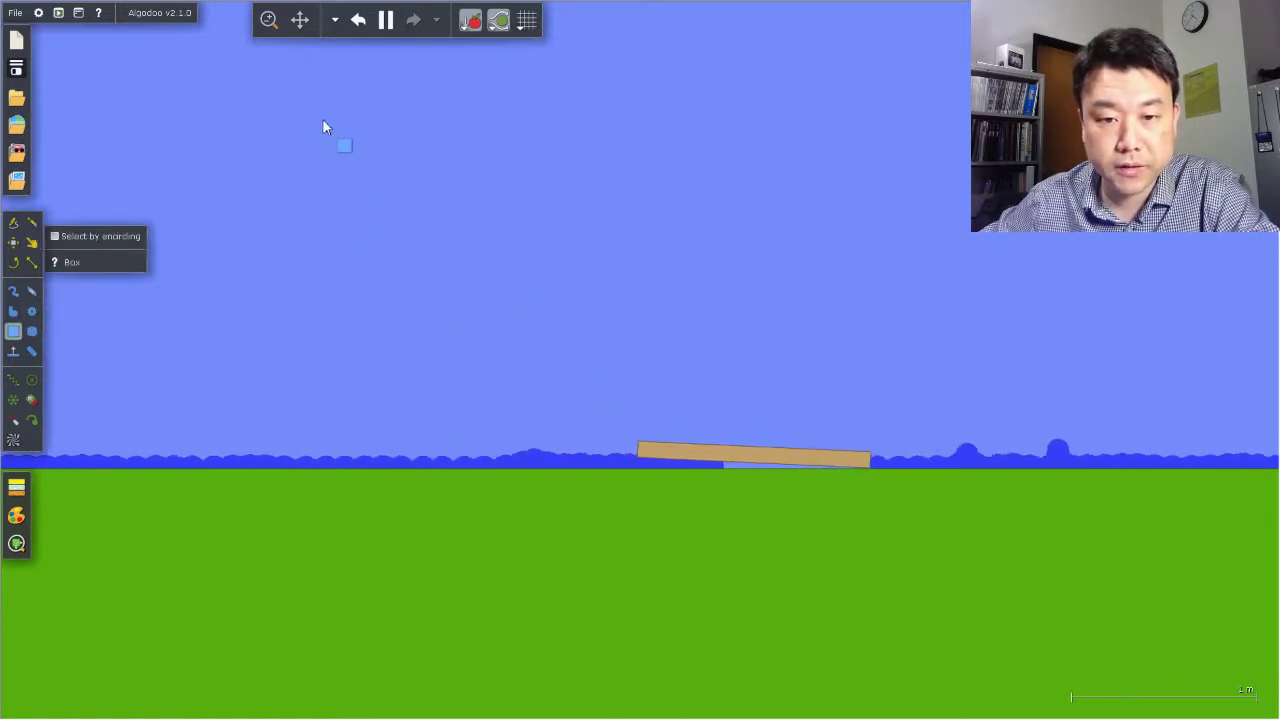
Draw a large pink box beside the plank and pull it slightly right.
{"action": "mouse_move", "coordinate": [294, 107]}
{"action": "left_mouse_down"}
{"action": "mouse_move", "coordinate": [551, 335]}
{"action": "mouse_move", "coordinate": [592, 424]}
{"action": "left_mouse_up"}
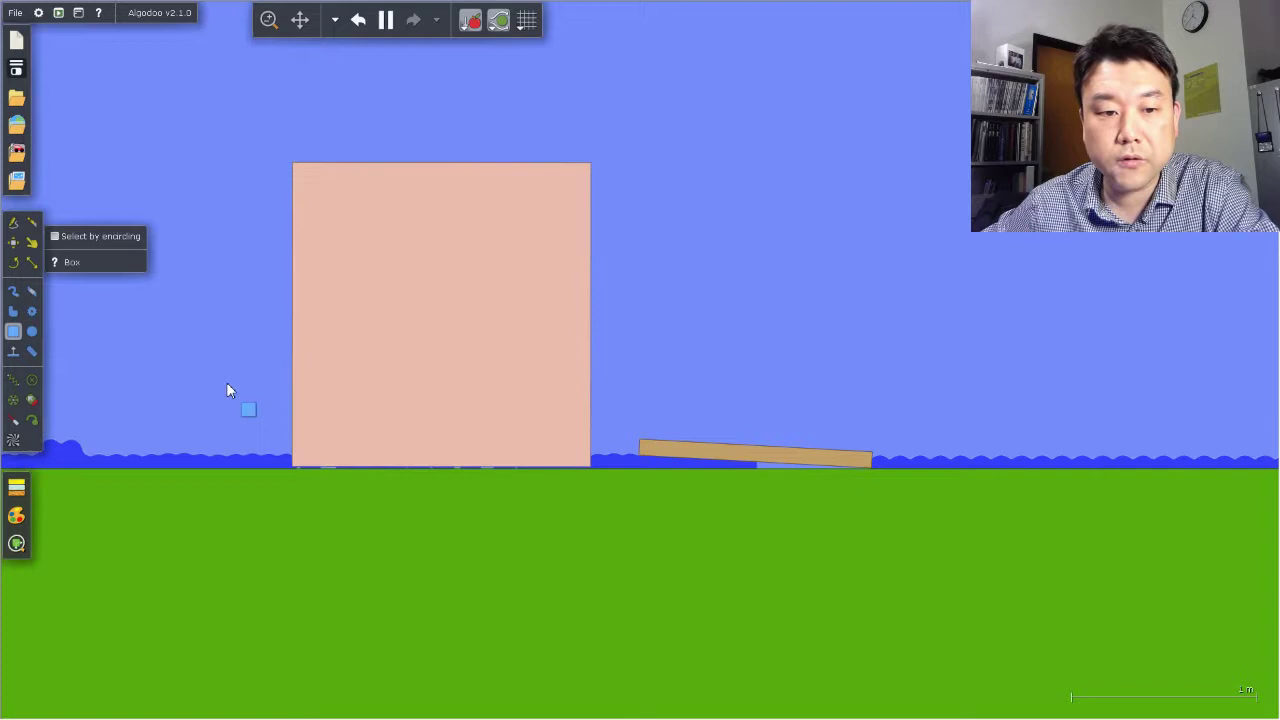
{"action": "left_click", "coordinate": [33, 245]}
{"action": "left_click_drag", "start_coordinate": [465, 345], "coordinate": [534, 360]}
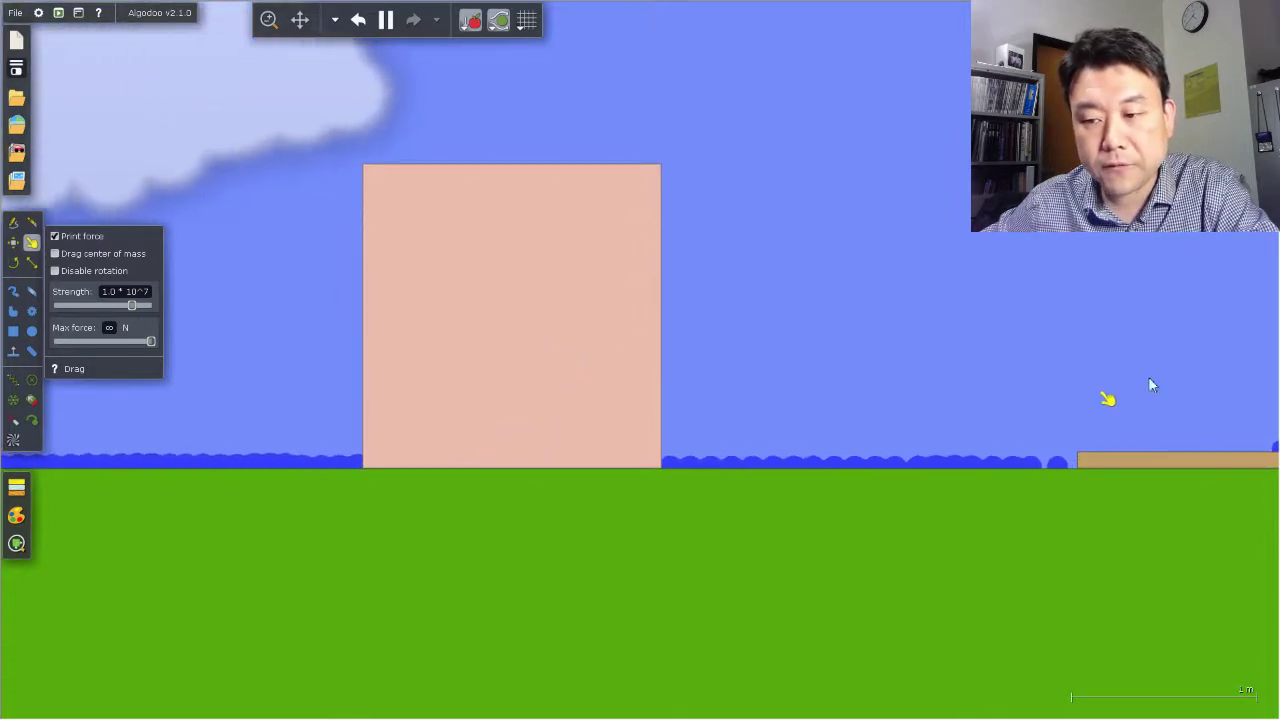
Repeatedly lift, slide and tilt the plank until it leans upright against the pink box's right side.
{"action": "left_click_drag", "start_coordinate": [1200, 463], "coordinate": [805, 420]}
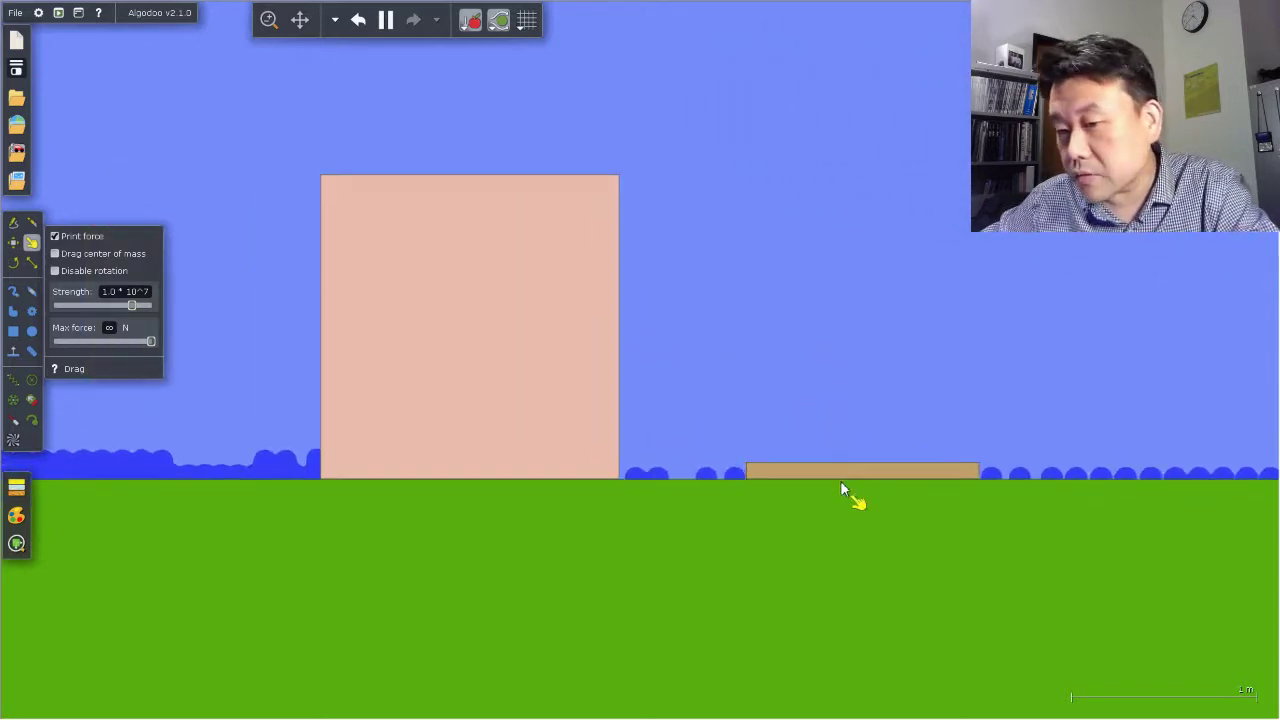
{"action": "left_click_drag", "start_coordinate": [874, 467], "coordinate": [770, 328]}
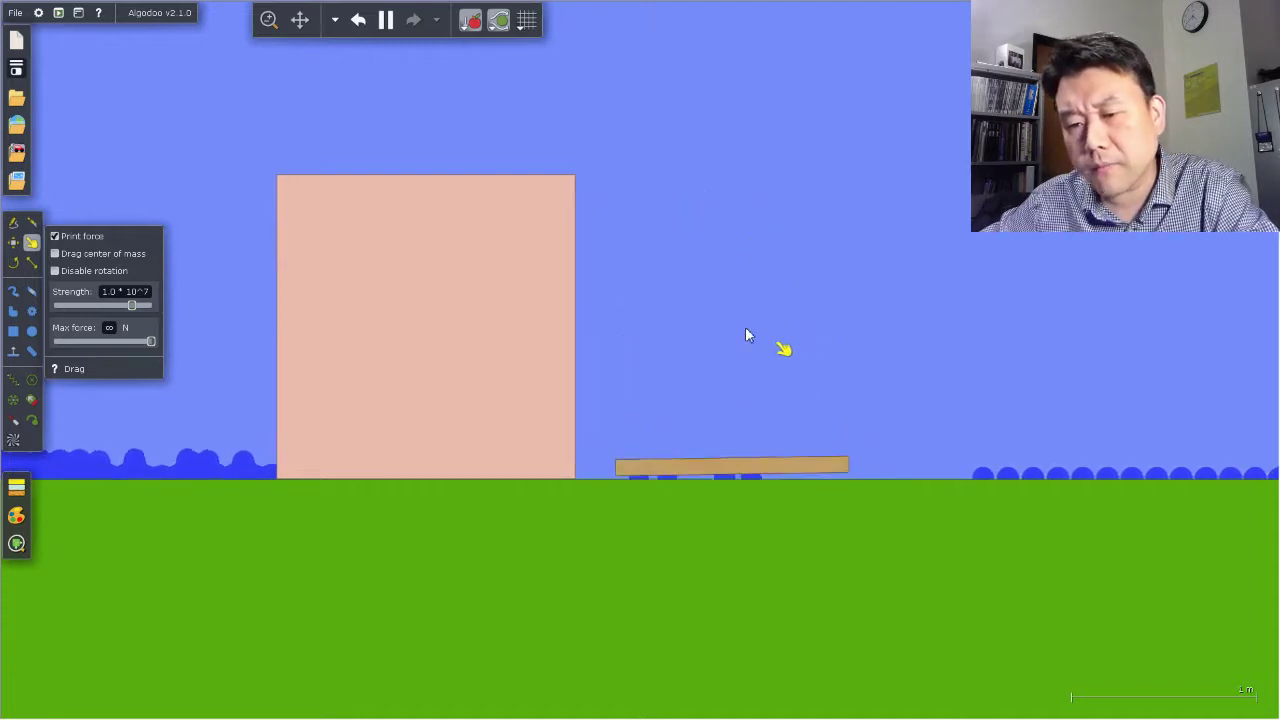
{"action": "left_click_drag", "start_coordinate": [431, 340], "coordinate": [453, 367]}
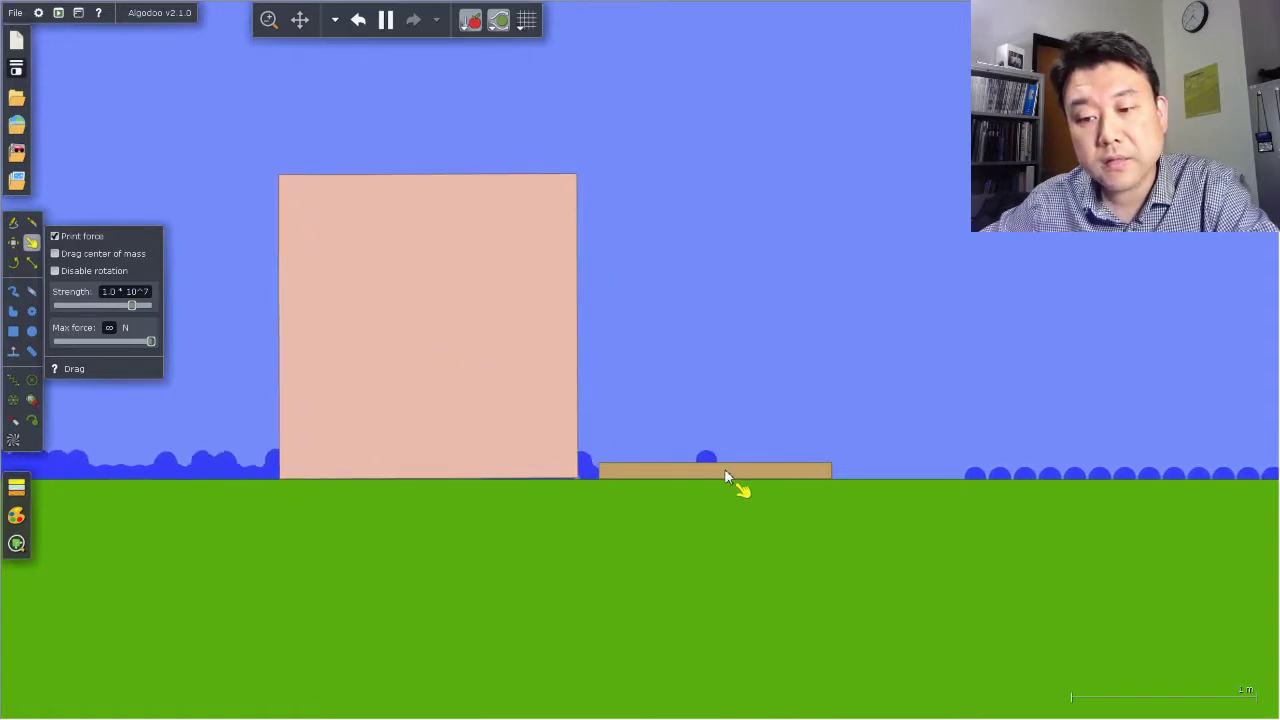
{"action": "left_click_drag", "start_coordinate": [724, 468], "coordinate": [820, 480]}
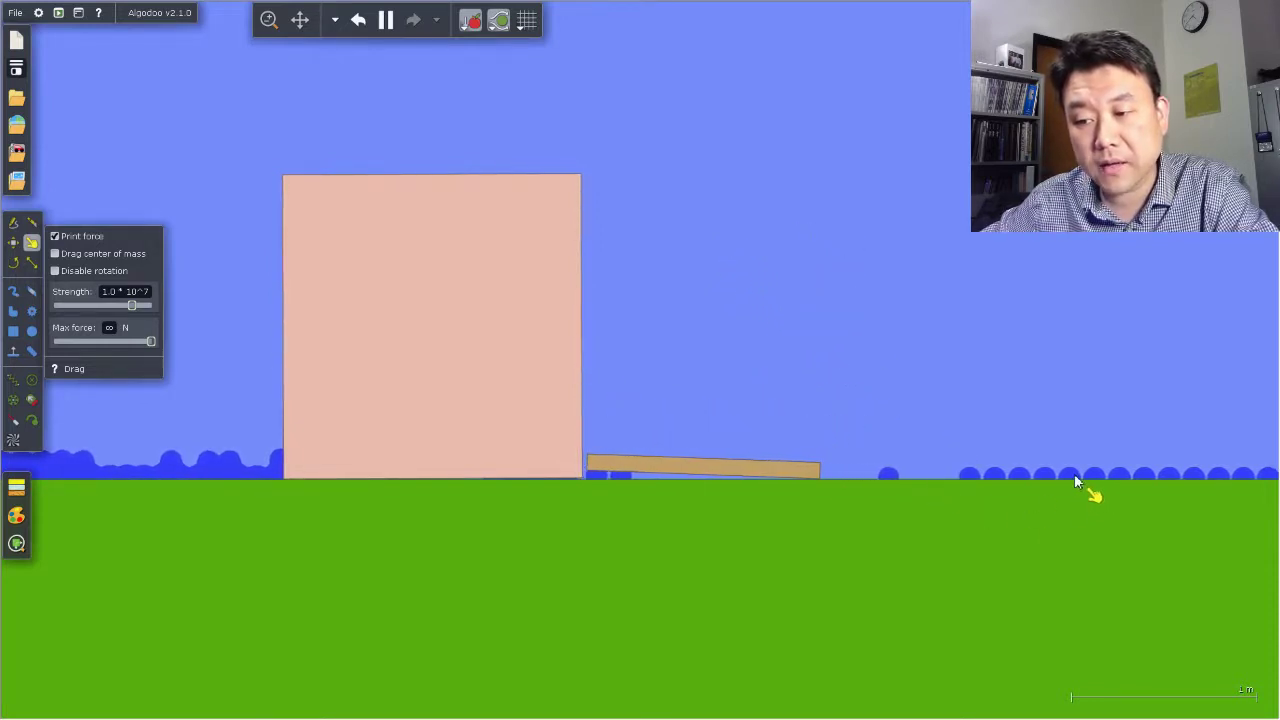
{"action": "left_click_drag", "start_coordinate": [803, 482], "coordinate": [845, 477]}
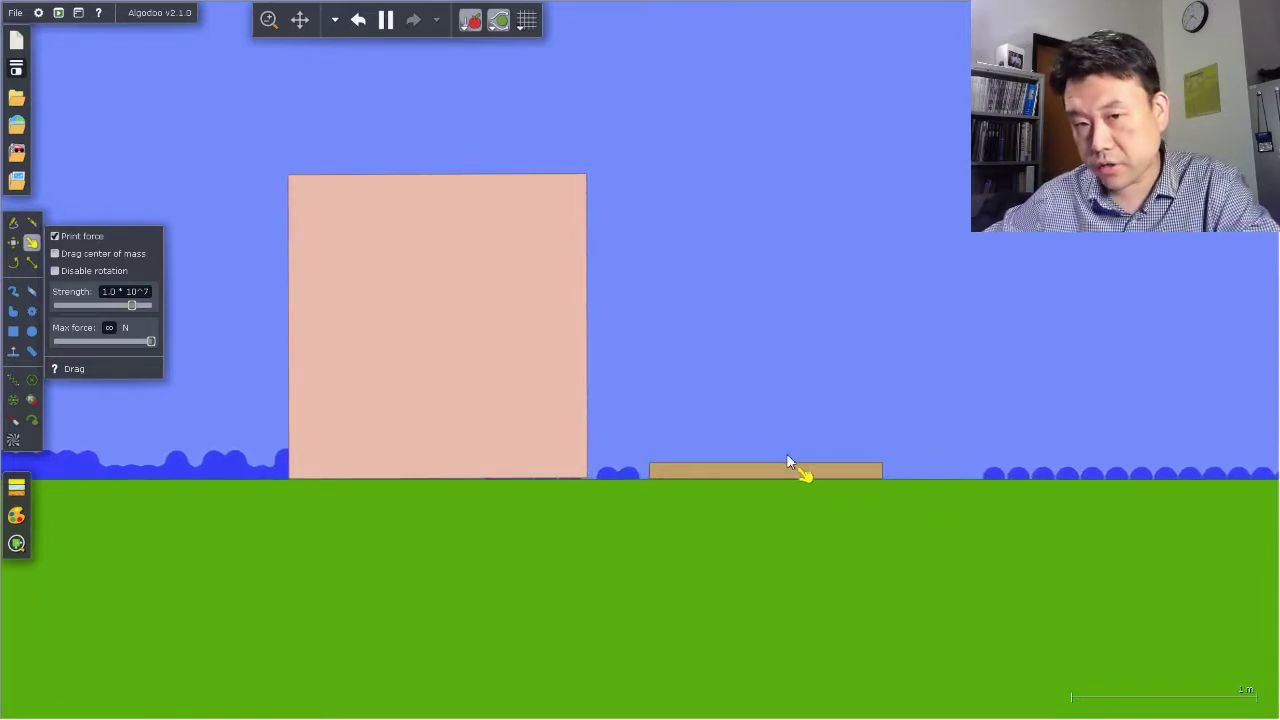
{"action": "left_click_drag", "start_coordinate": [785, 468], "coordinate": [679, 323]}
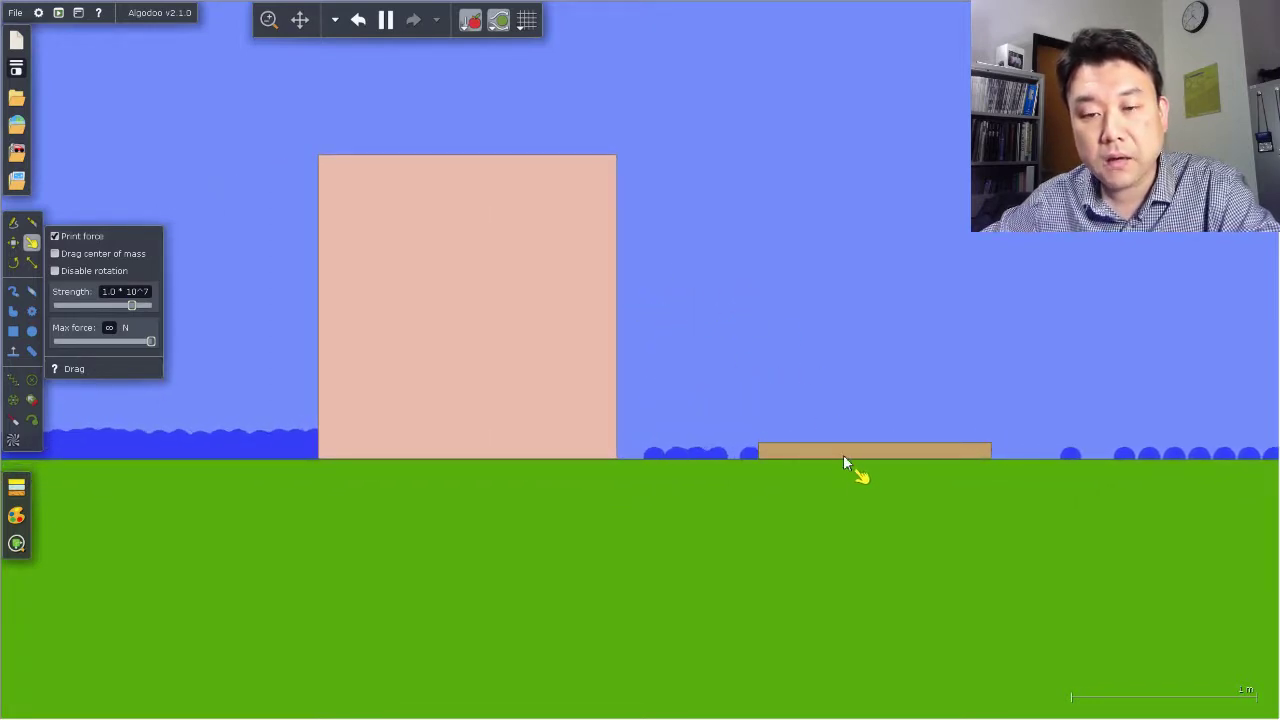
{"action": "left_click_drag", "start_coordinate": [843, 455], "coordinate": [512, 312]}
{"action": "left_click_drag", "start_coordinate": [634, 302], "coordinate": [736, 321]}
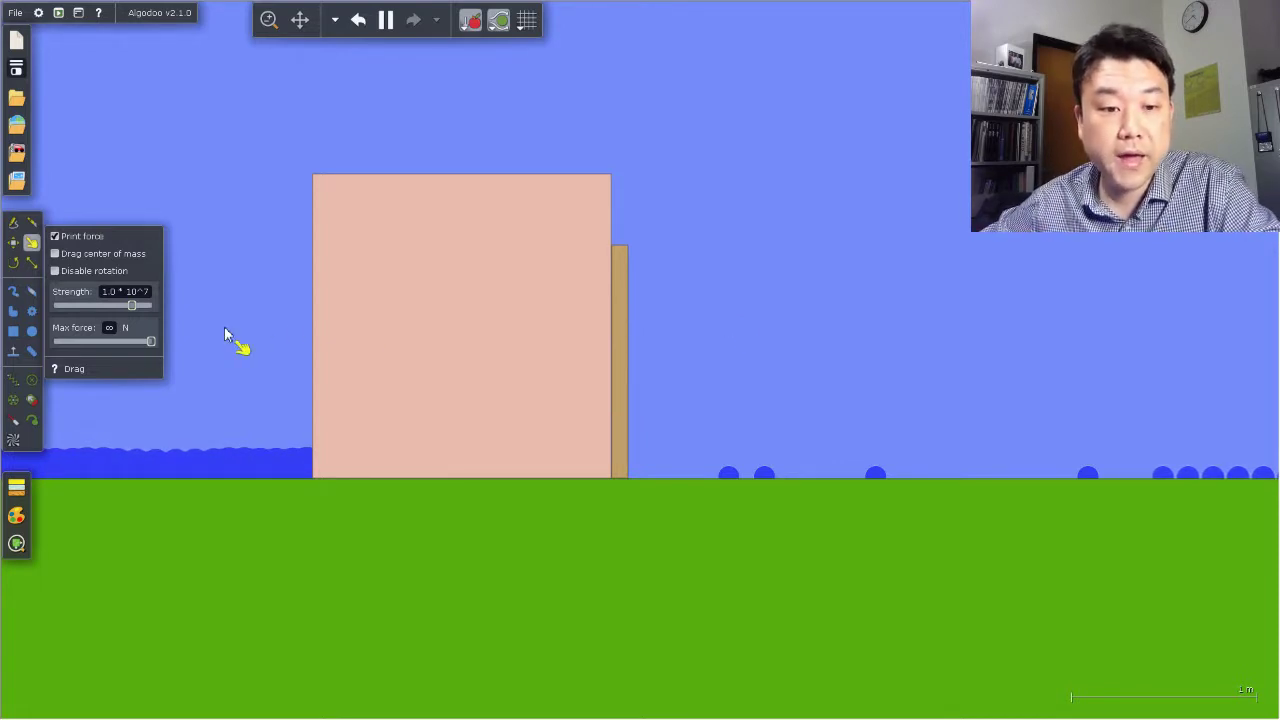
Pause the simulation and liquify the pink box into a tall block of water.
{"action": "right_click", "coordinate": [500, 232]}
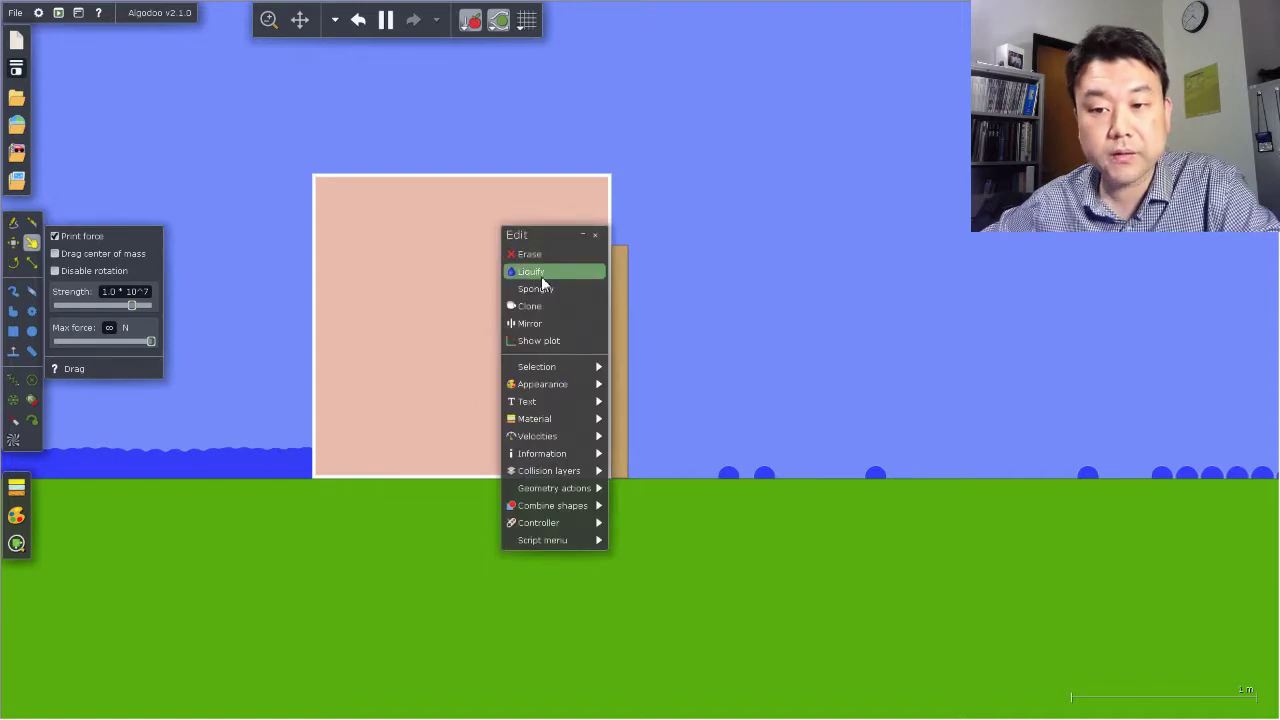
{"action": "left_click", "coordinate": [387, 21]}
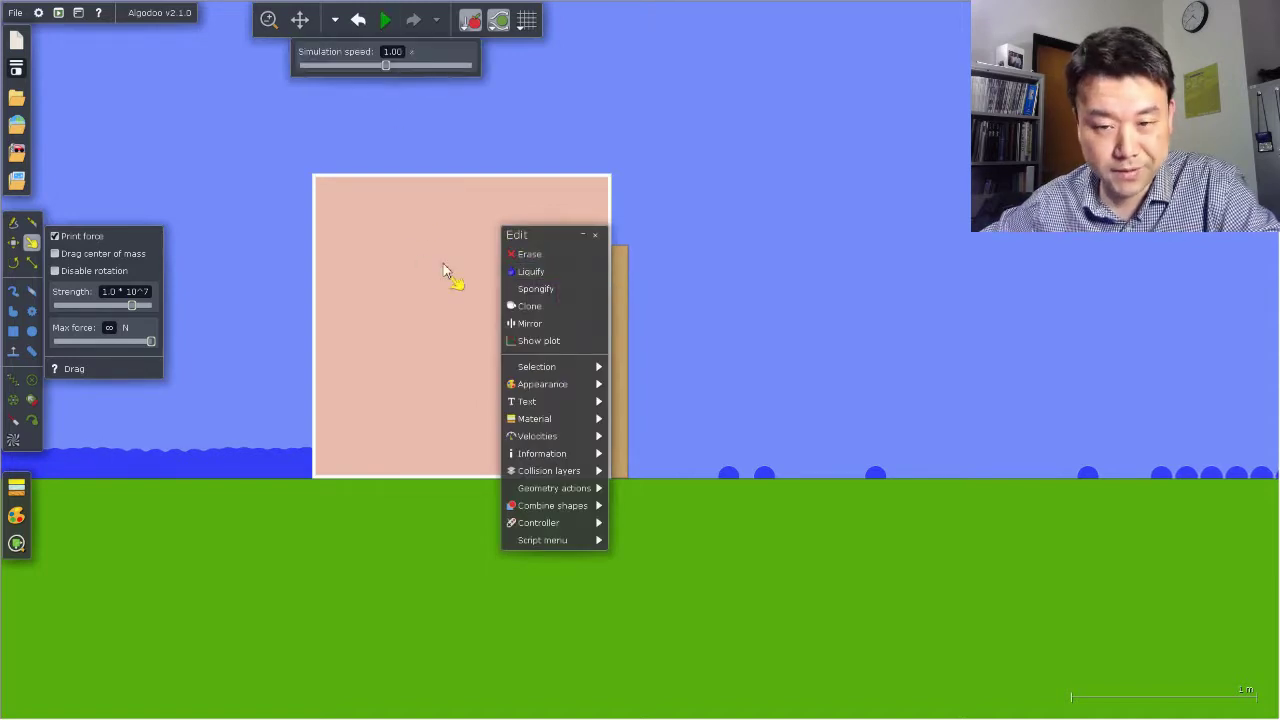
{"action": "left_click", "coordinate": [546, 272]}
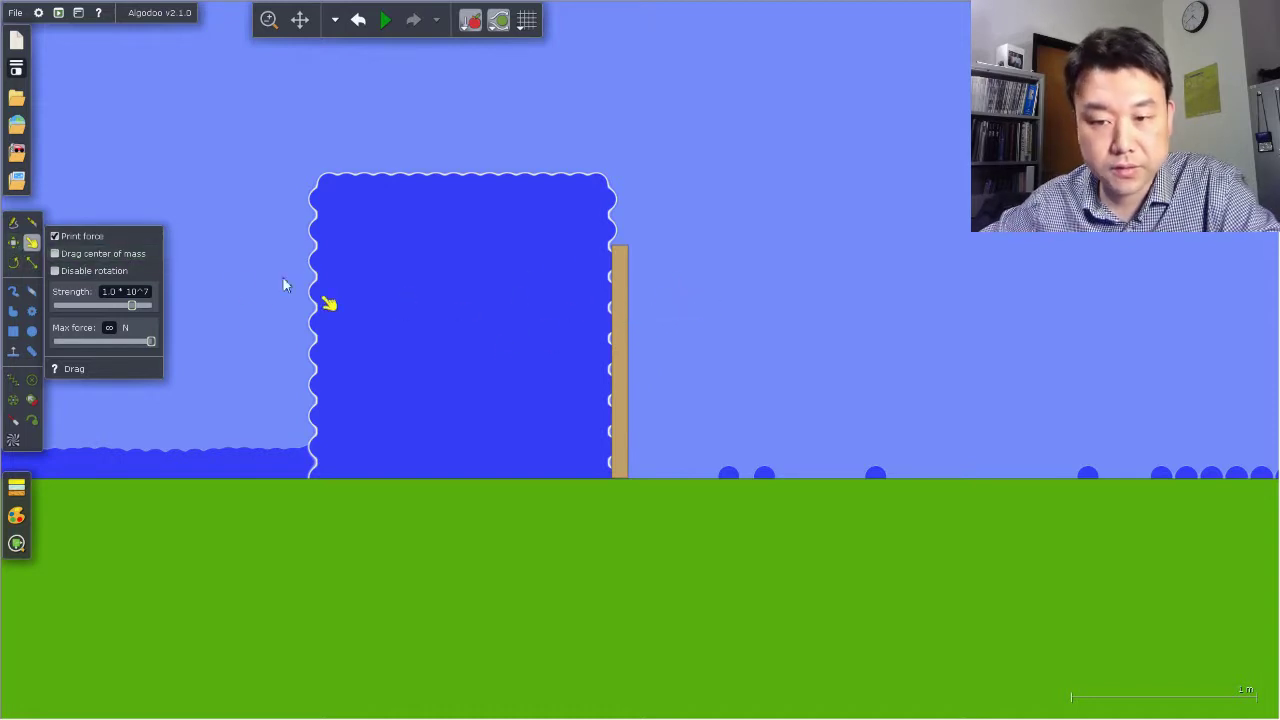
Shift the liquid block left and the plank right, then resume so the liquid spreads thin.
{"action": "key", "text": "m"}
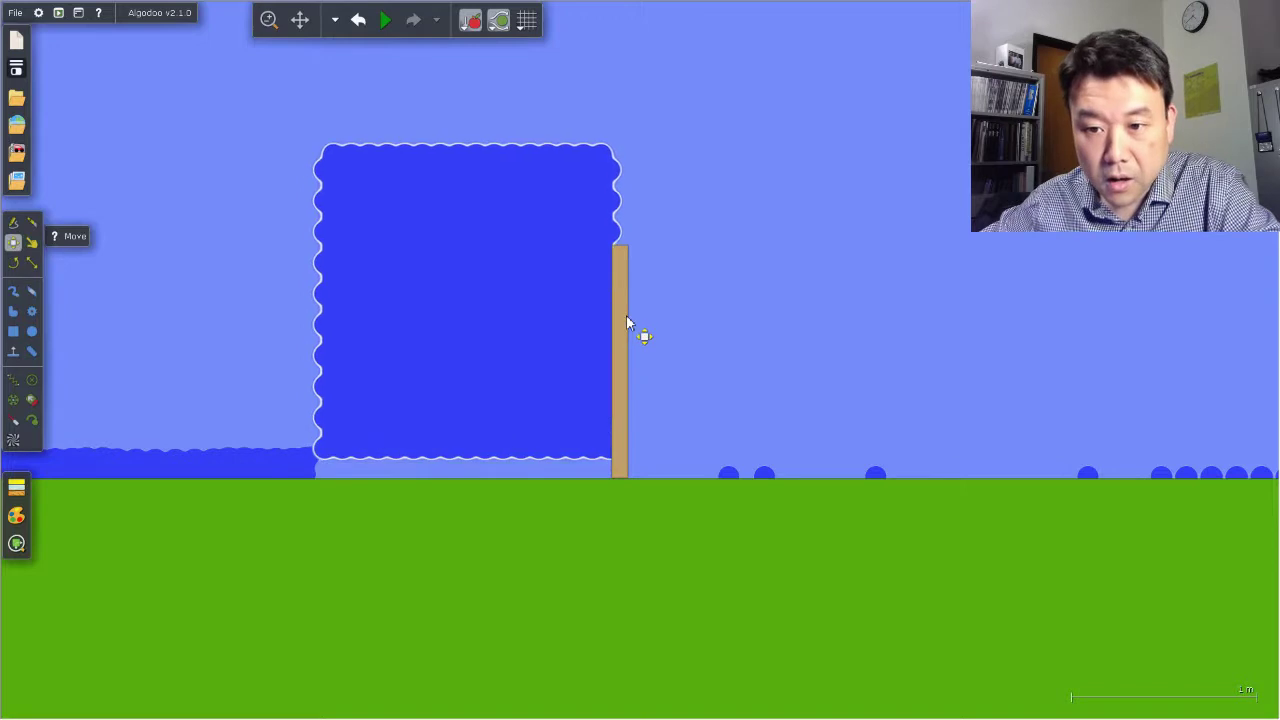
{"action": "left_click_drag", "start_coordinate": [623, 342], "coordinate": [598, 305]}
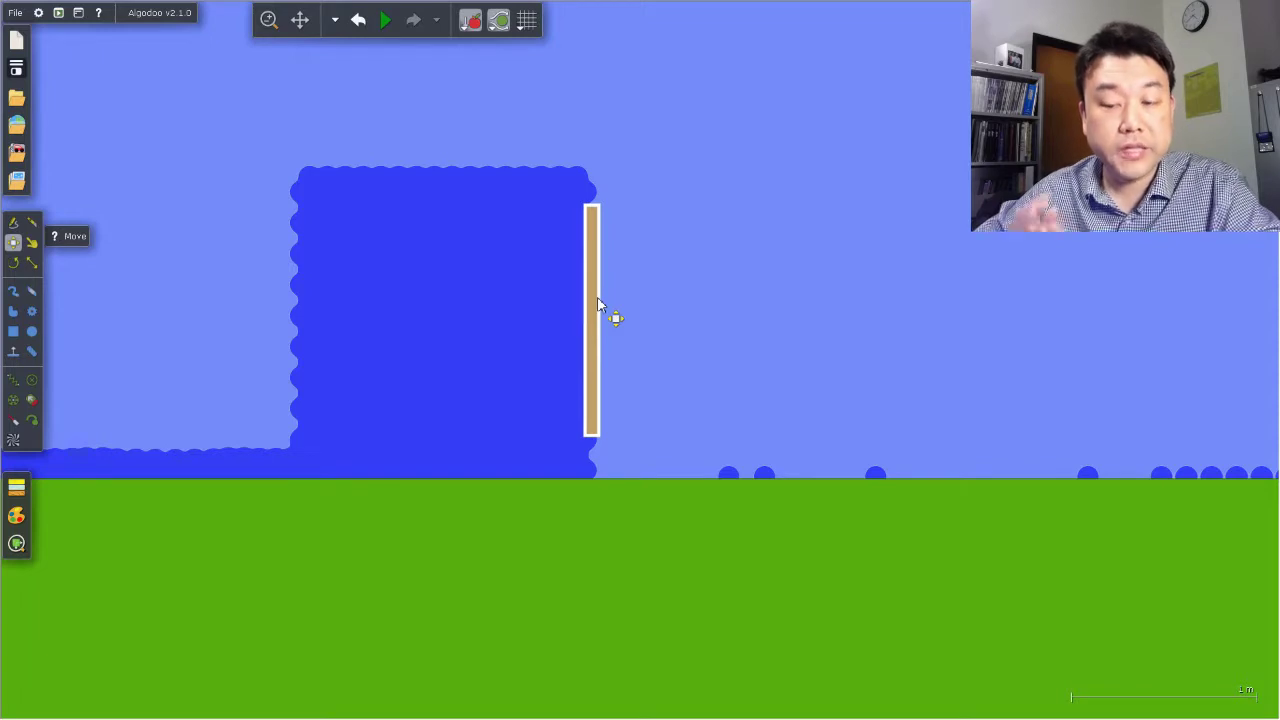
{"action": "left_click_drag", "start_coordinate": [598, 305], "coordinate": [624, 312]}
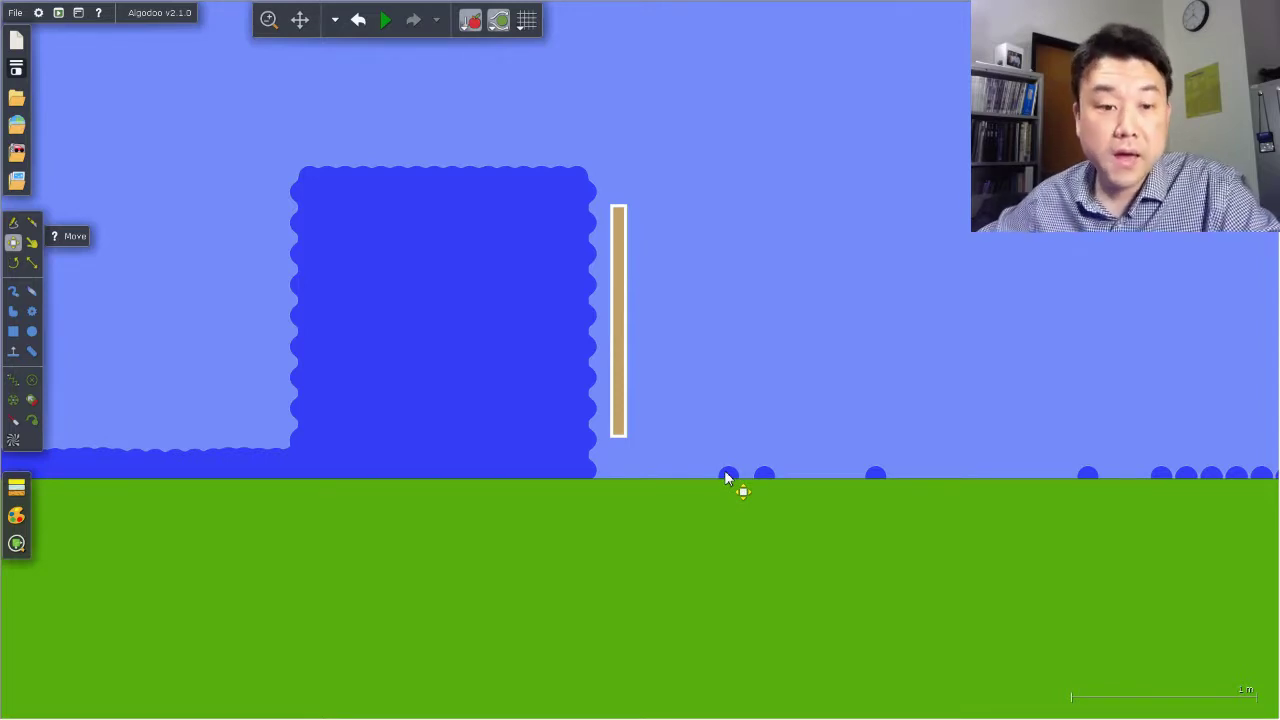
{"action": "left_click", "coordinate": [385, 20]}
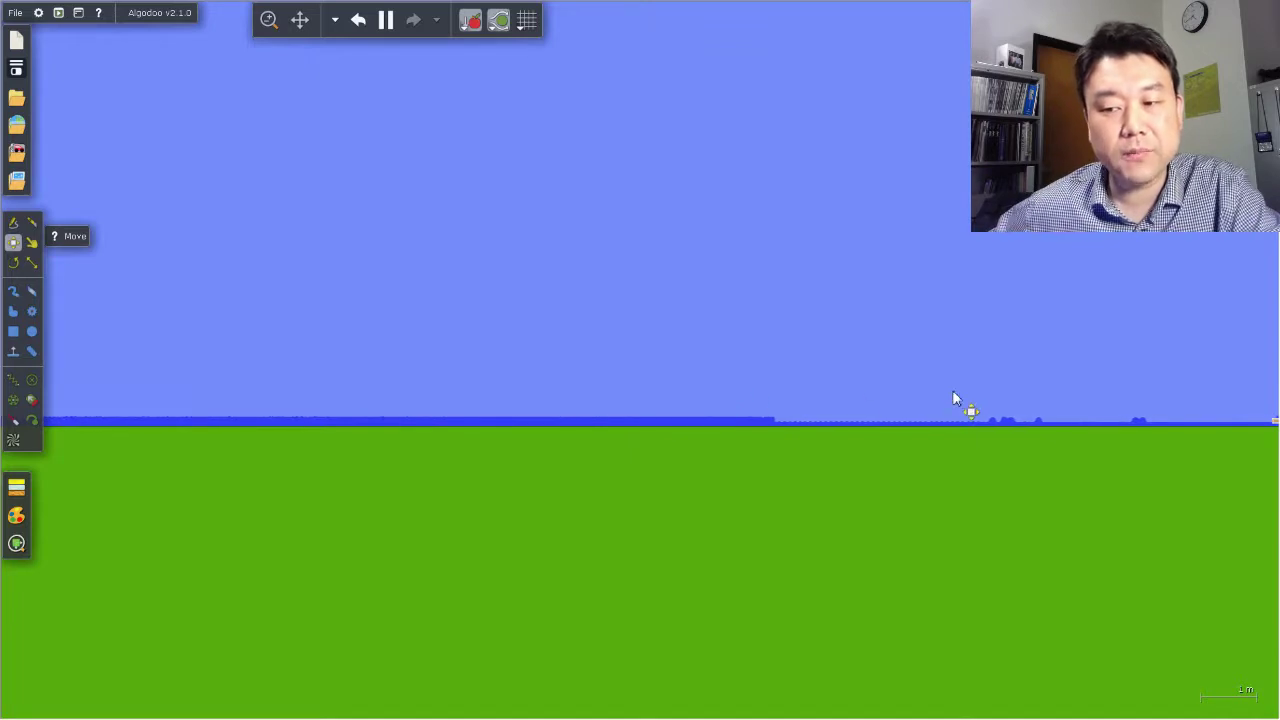
Pan and zoom to the tan plank in the water layer and nudge it upward.
{"action": "left_click_drag", "start_coordinate": [963, 389], "coordinate": [514, 297]}
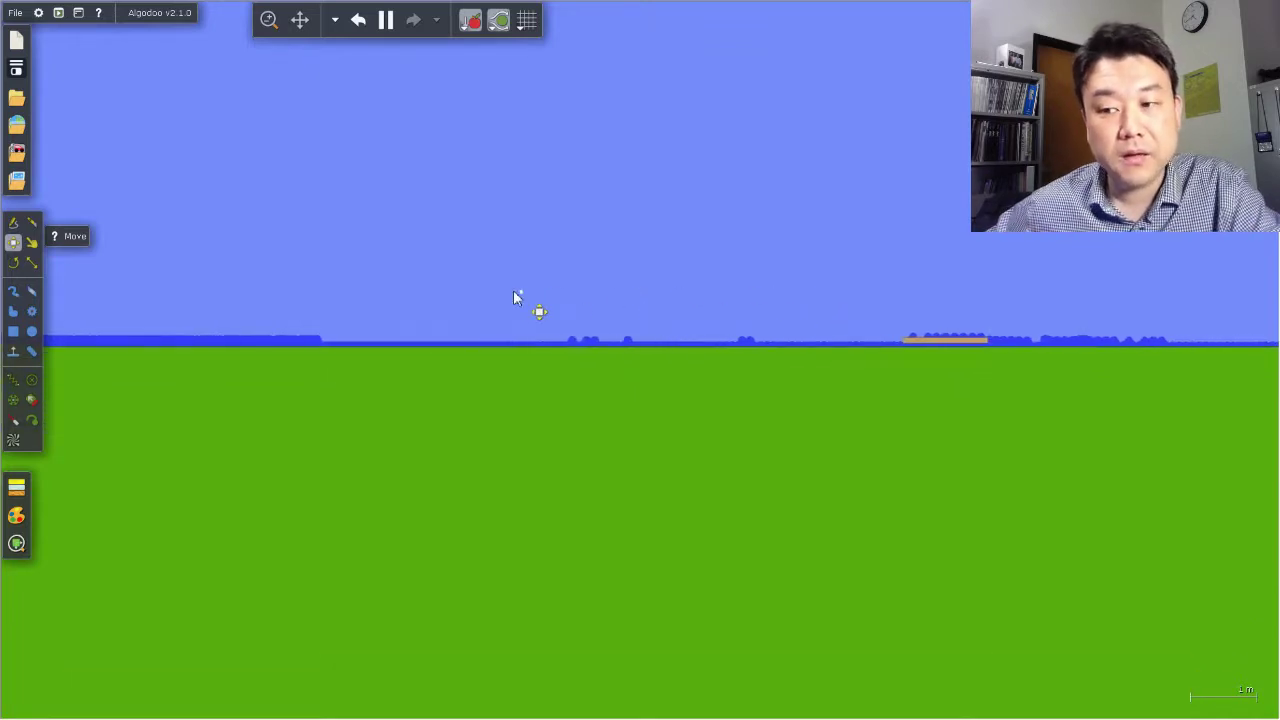
{"action": "scroll", "coordinate": [506, 310], "scroll_direction": "up", "scroll_amount": 3}
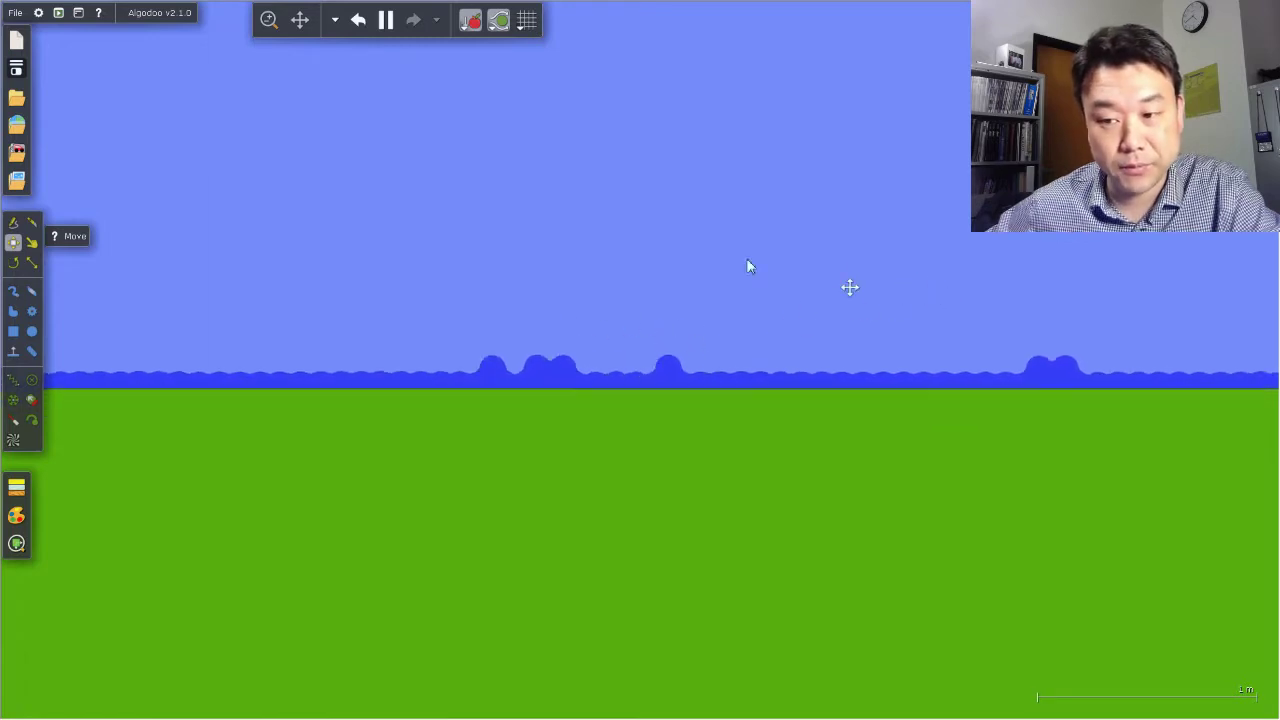
{"action": "left_click_drag", "start_coordinate": [748, 266], "coordinate": [117, 257]}
{"action": "left_click_drag", "start_coordinate": [929, 374], "coordinate": [428, 370]}
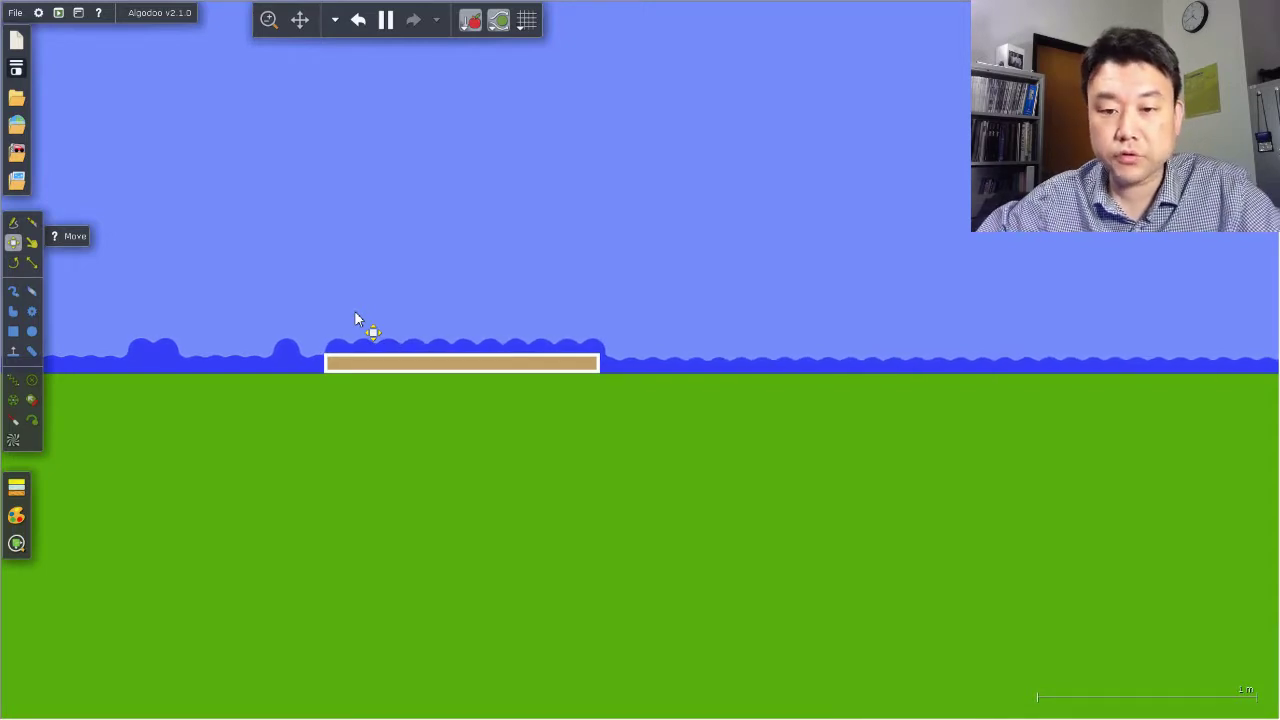
Pull the plank up by its lower edge with the Drag tool so it floats on the water.
{"action": "left_click", "coordinate": [32, 244]}
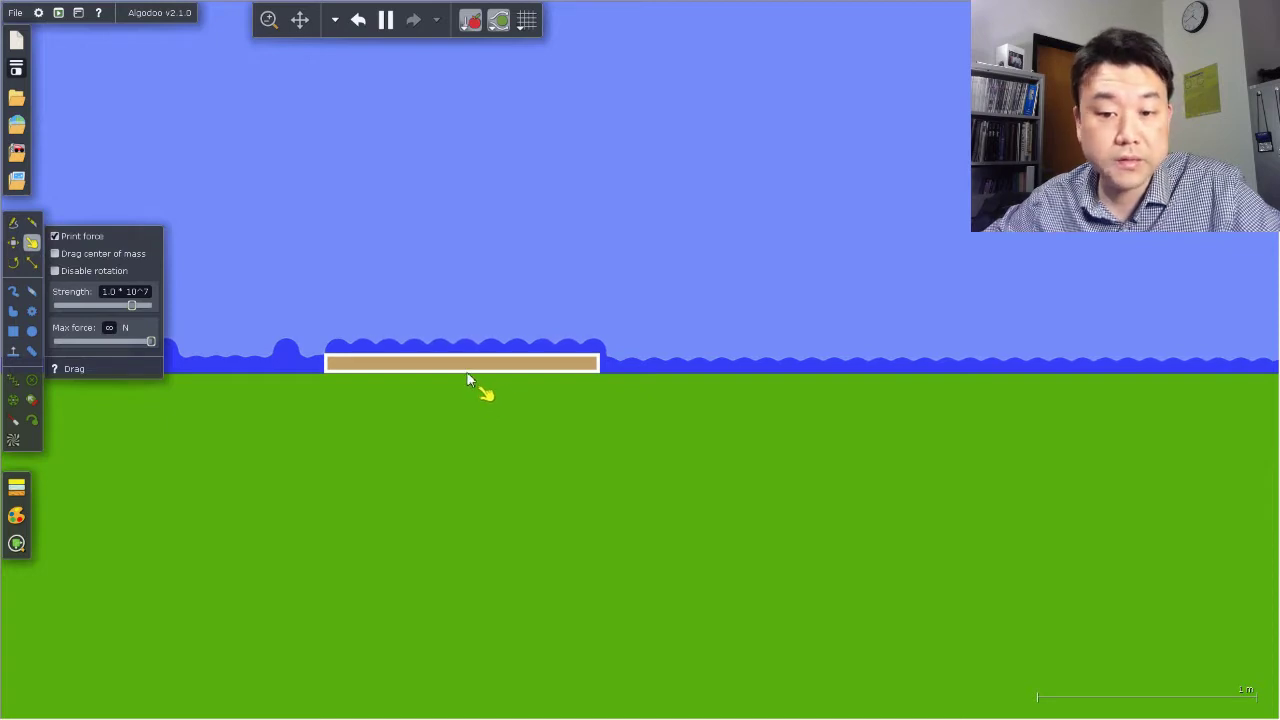
{"action": "left_click_drag", "start_coordinate": [468, 374], "coordinate": [634, 372]}
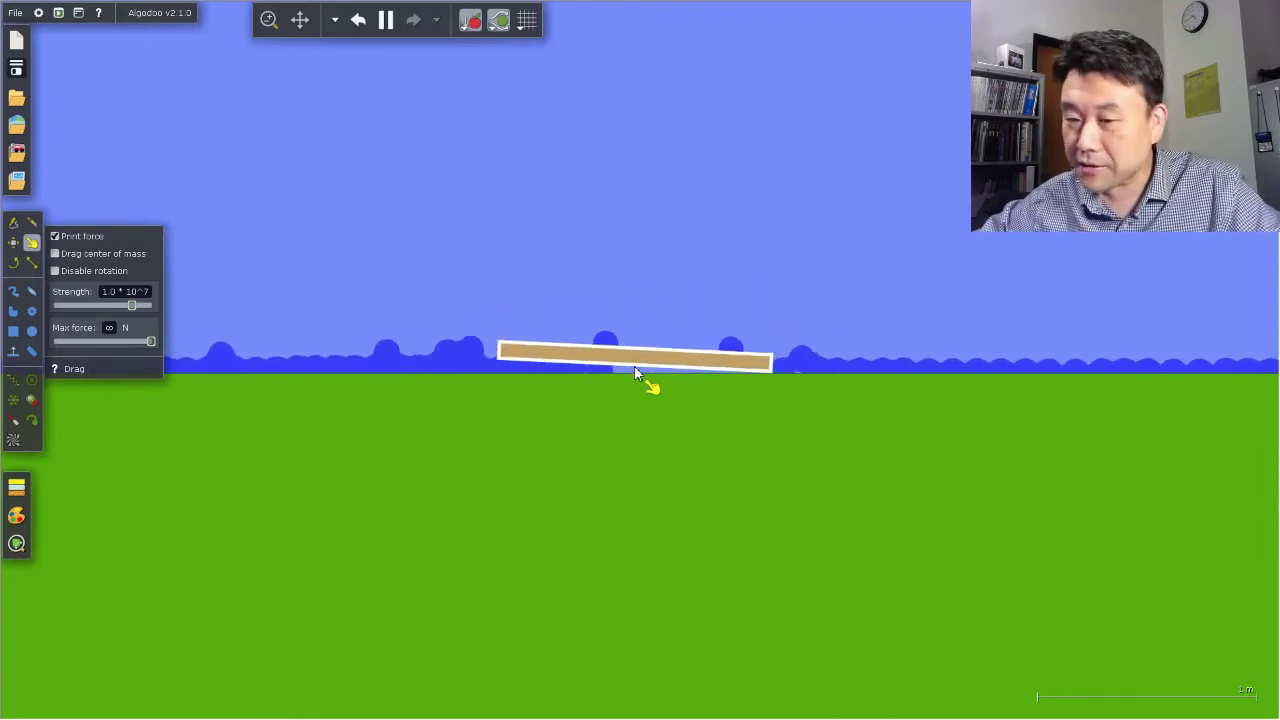